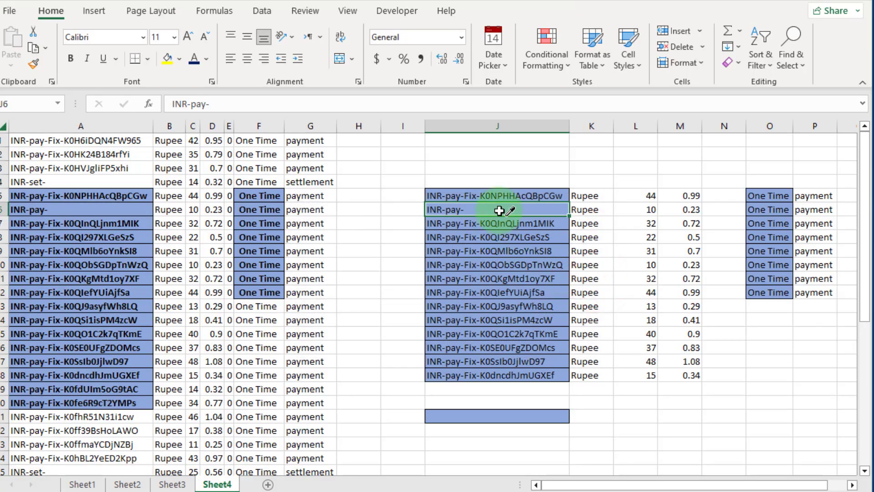
# Step: Search for cell J6's blue fill and replace it with a light yellow fill only
pyautogui.click(499, 209)
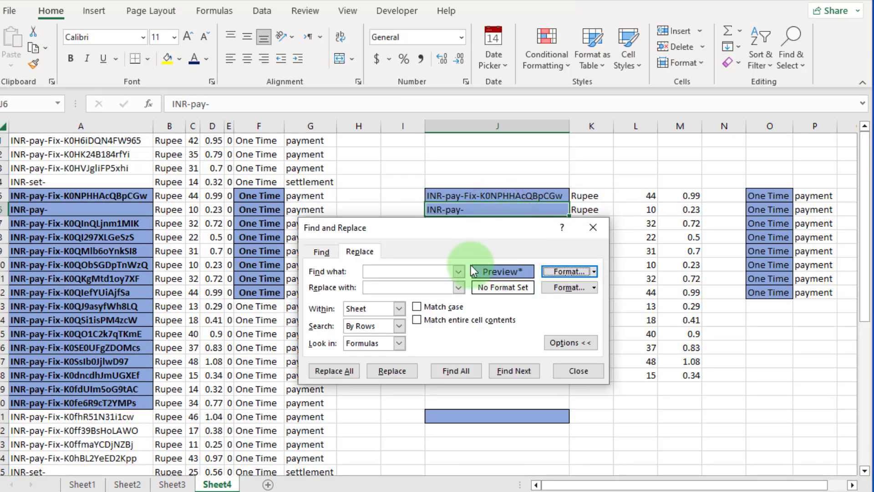
pyautogui.moveTo(529, 233); pyautogui.dragTo(506, 170)
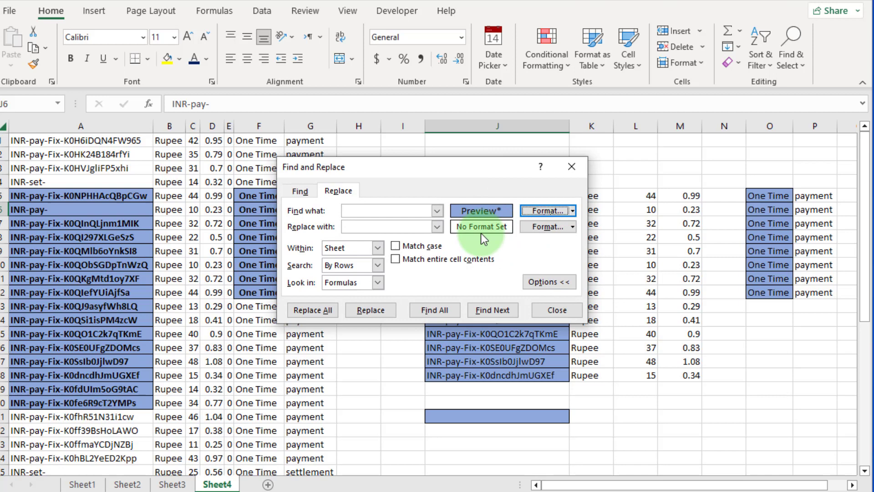
pyautogui.click(572, 227)
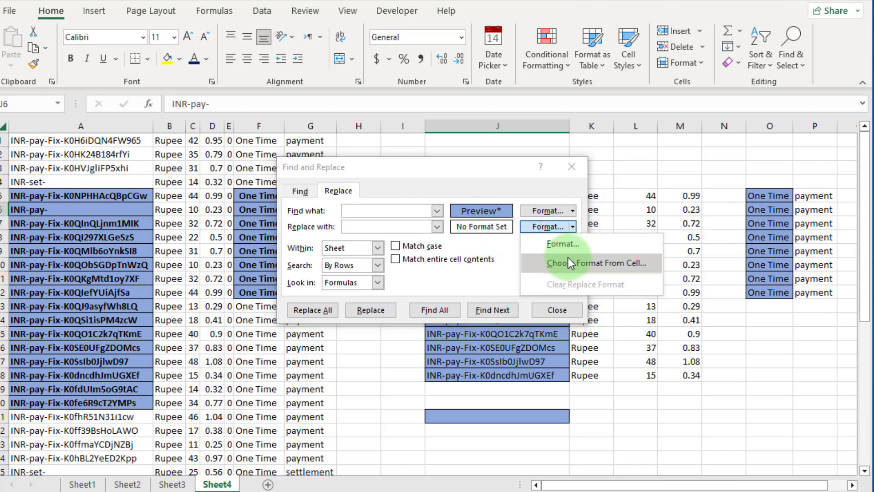
pyautogui.click(571, 247)
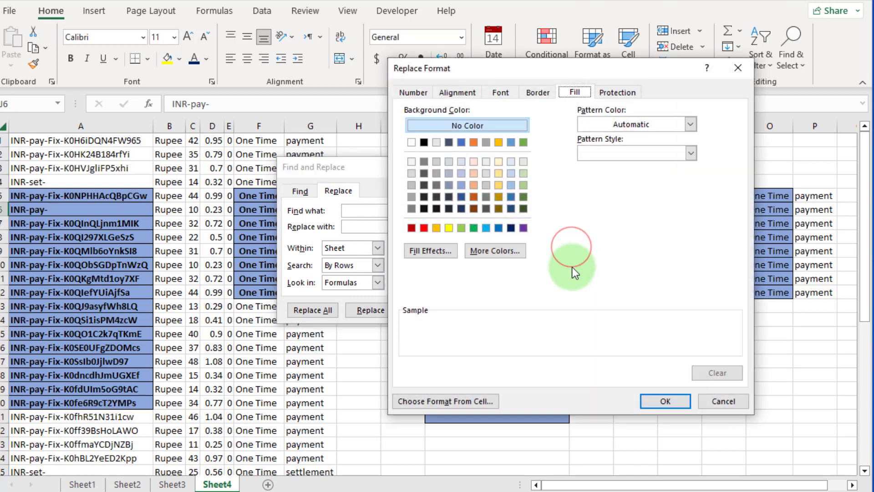
pyautogui.click(499, 173)
pyautogui.click(668, 401)
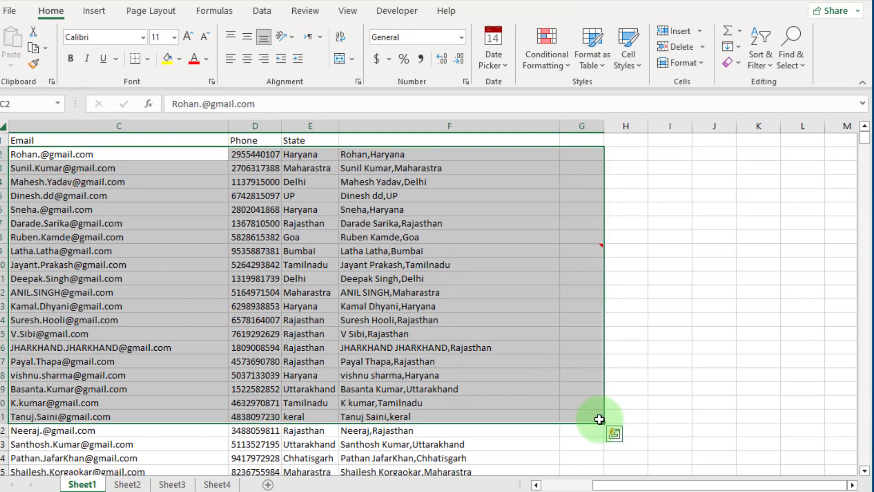
# Step: Deselect by picking F18, then open the Find and Replace dialog via Ctrl+F
pyautogui.click(378, 375)
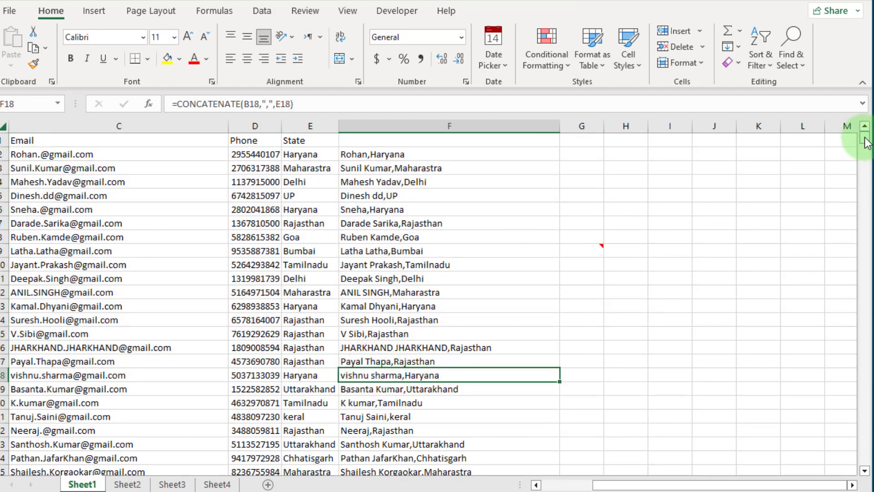
pyautogui.moveTo(865, 142)
pyautogui.mouseDown()
pyautogui.moveTo(865, 151)
pyautogui.moveTo(867, 132)
pyautogui.mouseUp()
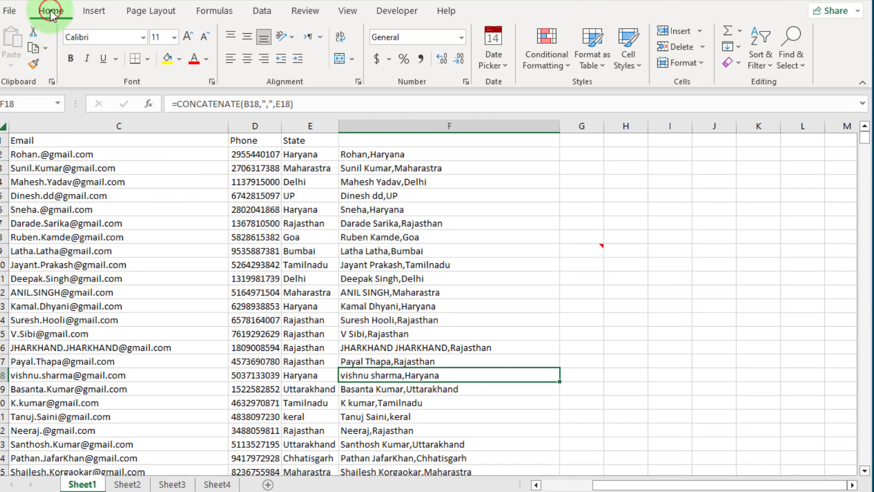
pyautogui.click(801, 62)
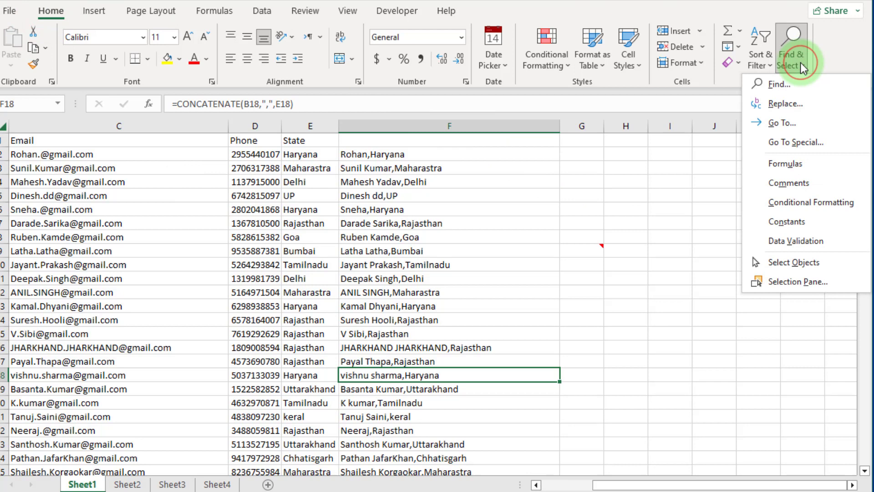
pyautogui.click(787, 84)
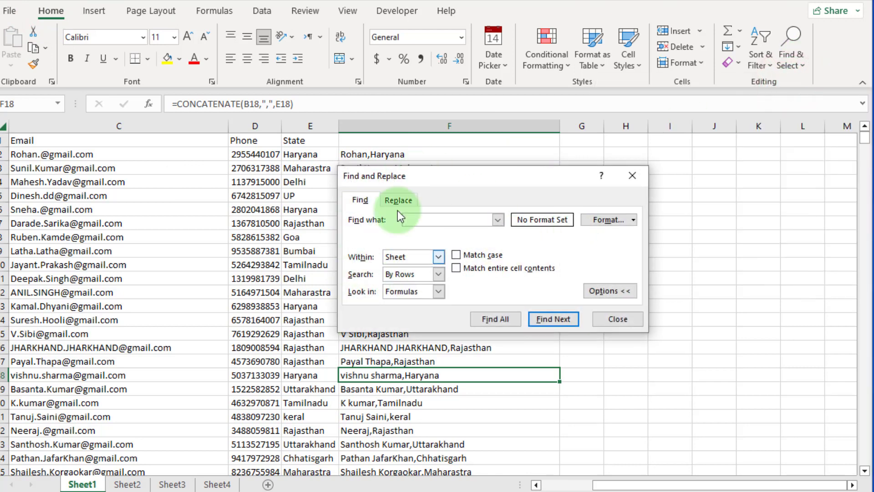
pyautogui.click(633, 176)
pyautogui.hotkey('ctrl', 'f')
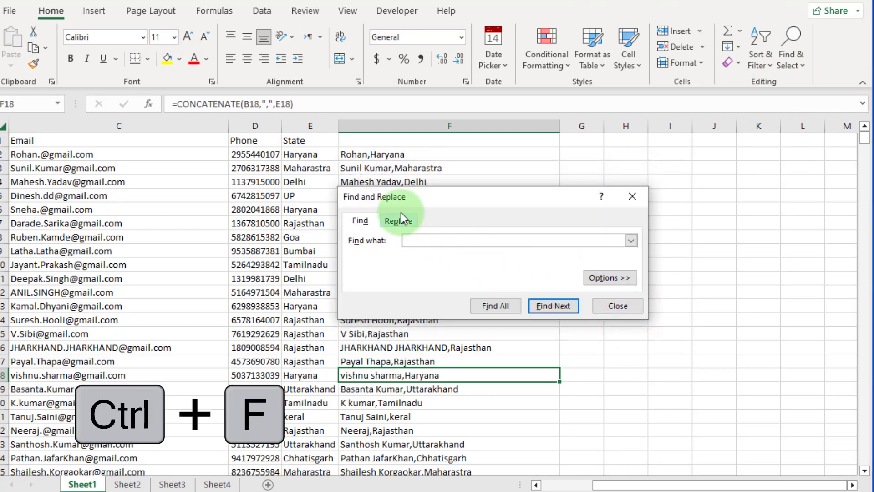
pyautogui.moveTo(479, 201); pyautogui.dragTo(392, 169)
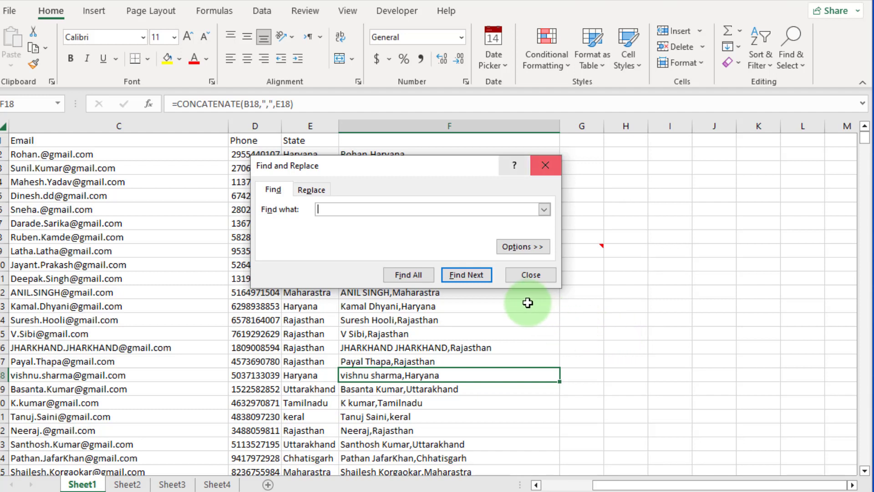
# Step: Expand the extra search options and enter the contact's first name as the Find what text
pyautogui.click(537, 246)
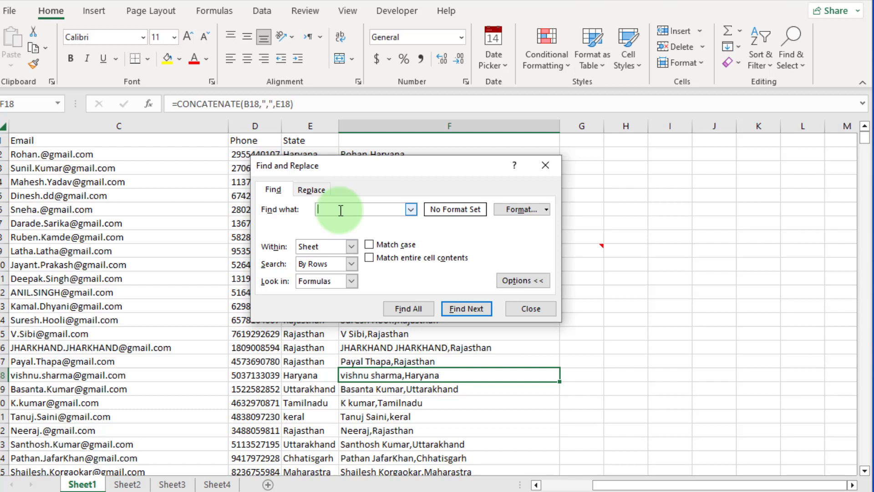
pyautogui.write('Farhan')
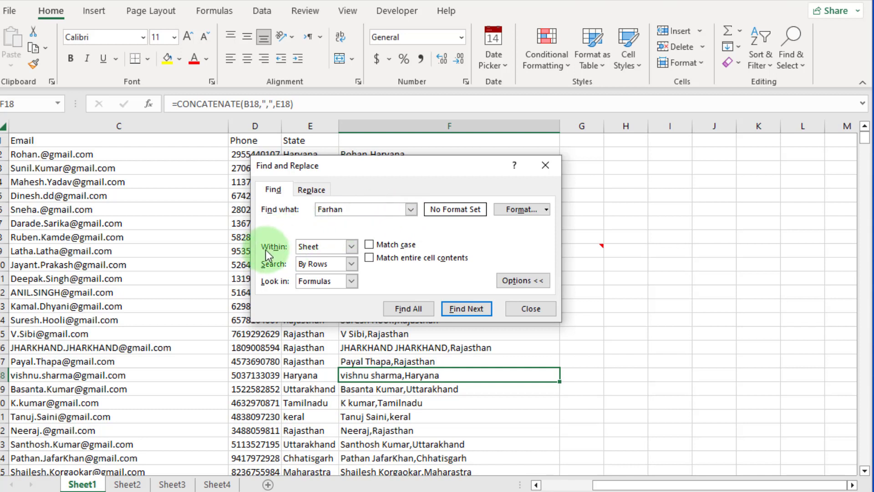
# Step: Set Within to Workbook and keep Search By Rows, then open the Look in choices
pyautogui.click(352, 246)
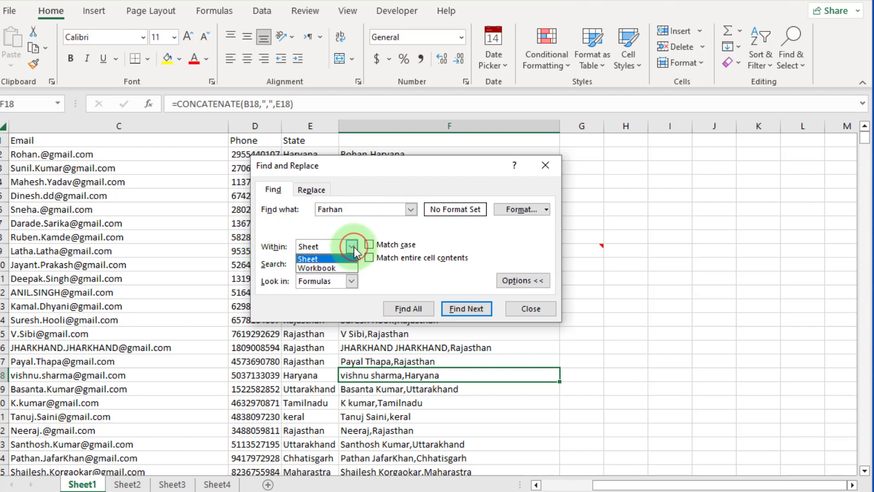
pyautogui.click(329, 267)
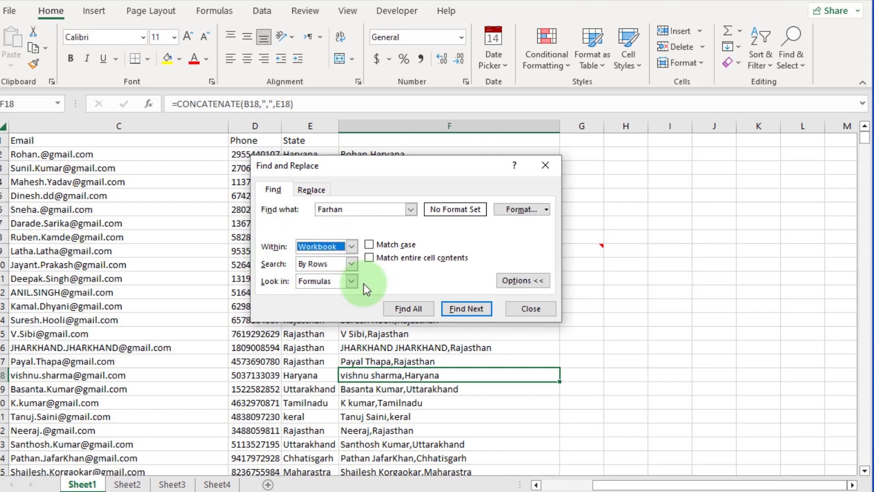
pyautogui.click(353, 264)
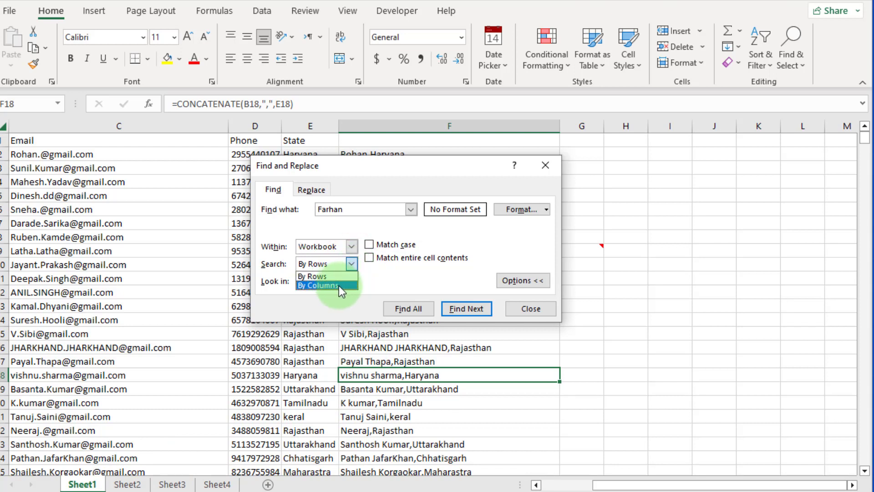
pyautogui.click(351, 262)
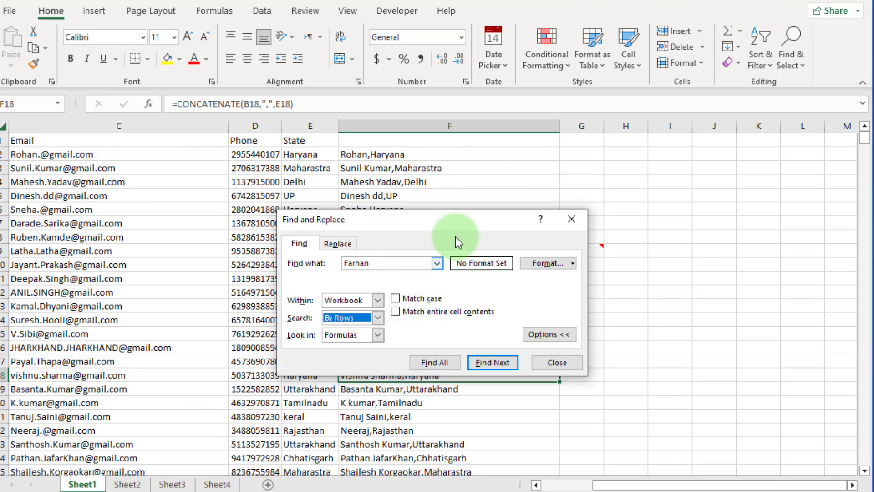
pyautogui.moveTo(457, 217); pyautogui.dragTo(428, 166)
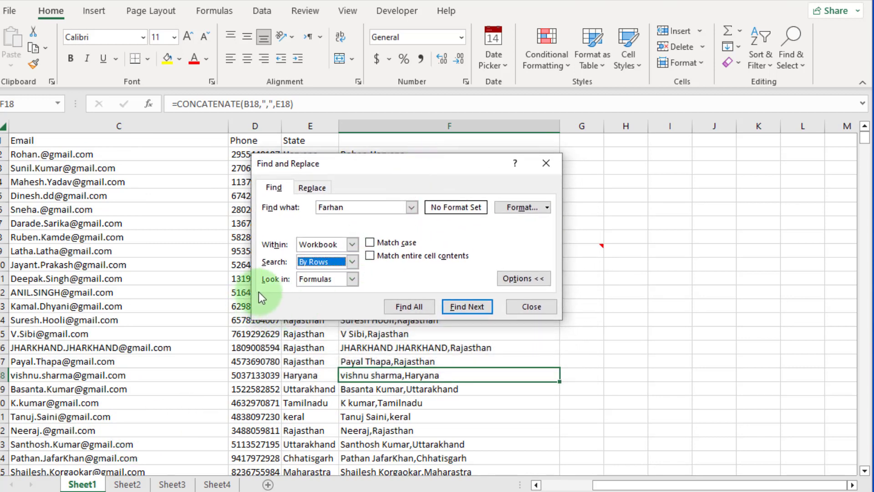
pyautogui.click(351, 280)
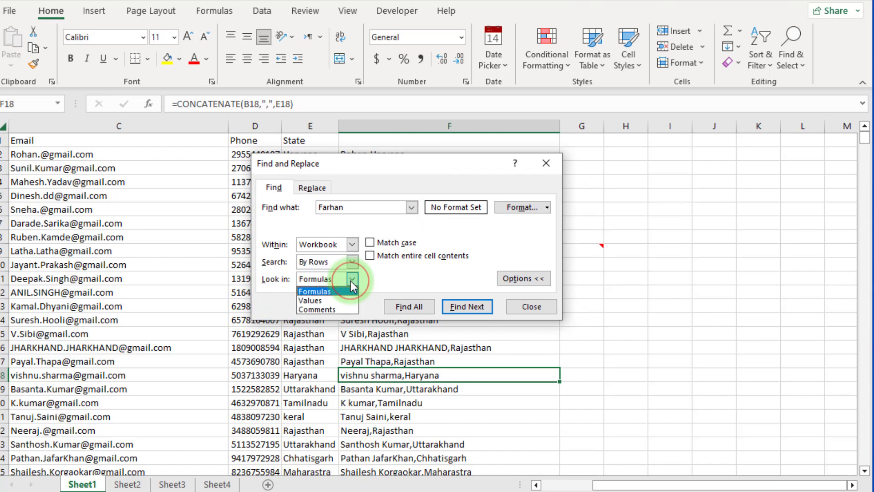
# Step: Look in Comments across the Workbook and Find All, returning Sheet1 $G$9 and Sheet3 $H$4
pyautogui.click(323, 310)
pyautogui.click(353, 246)
pyautogui.click(353, 248)
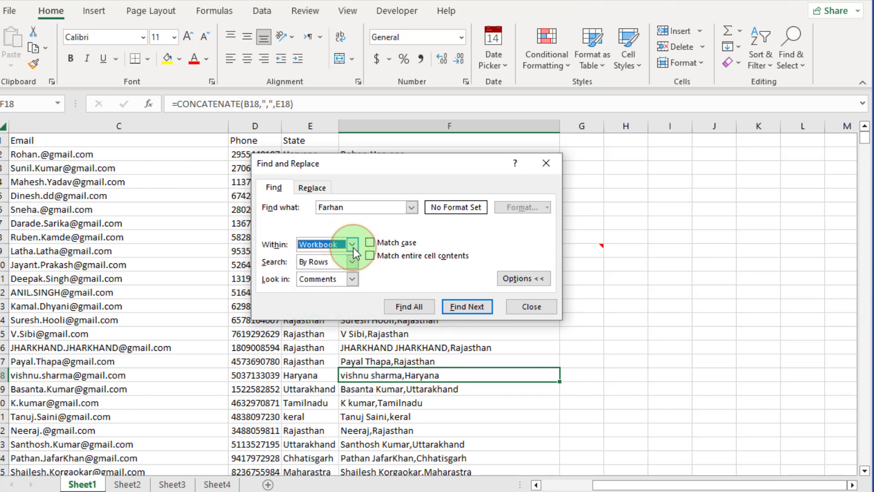
pyautogui.click(354, 248)
pyautogui.click(323, 265)
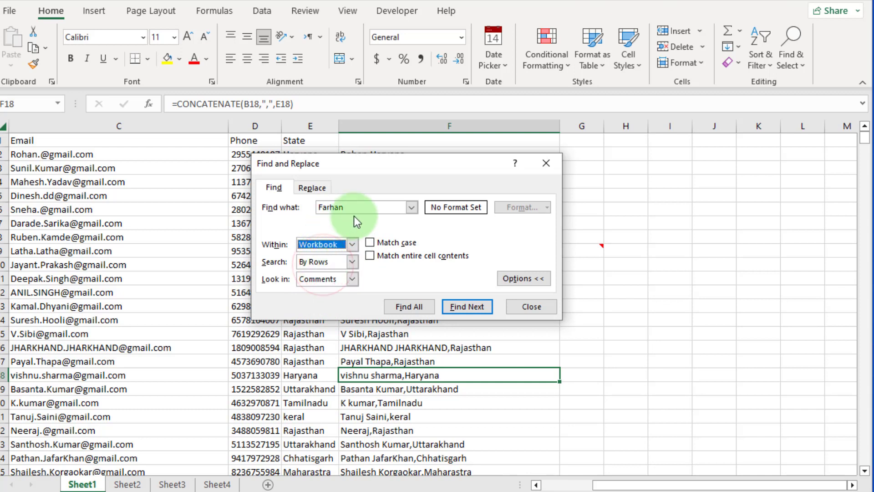
pyautogui.click(422, 306)
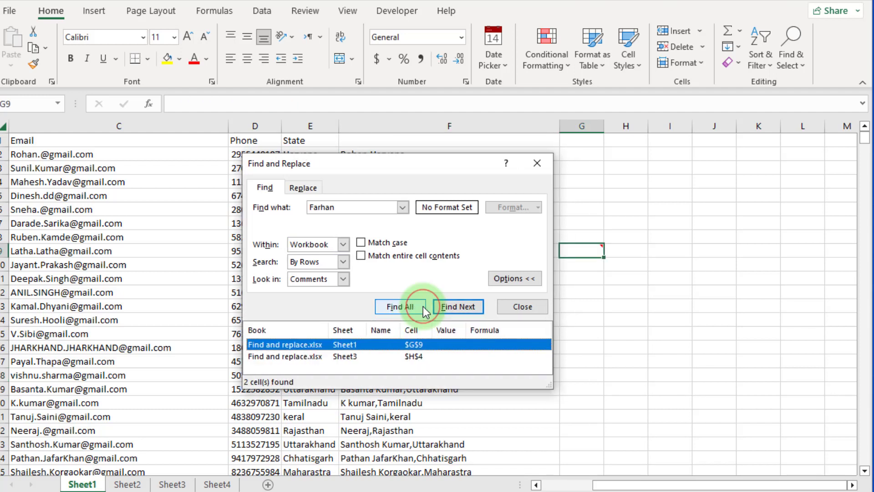
# Step: Read G9's comment, then rerun Find All looking in Formulas, which finds nothing
pyautogui.click(349, 344)
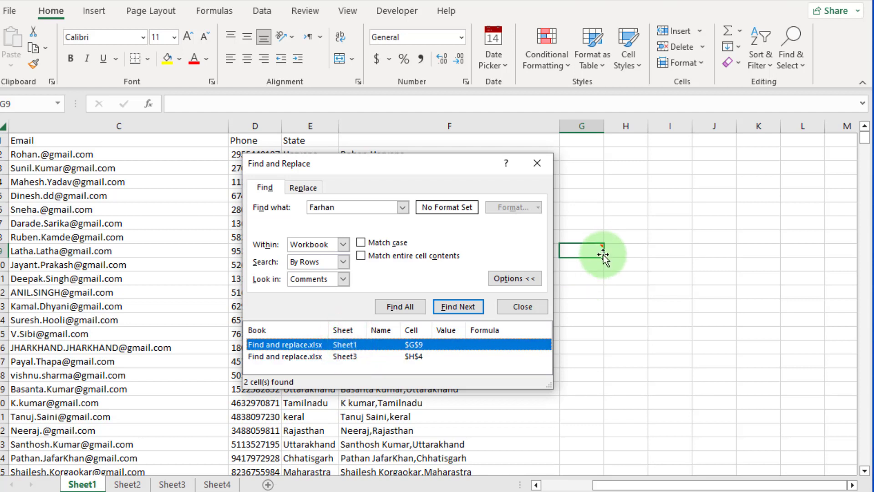
pyautogui.moveTo(599, 248)
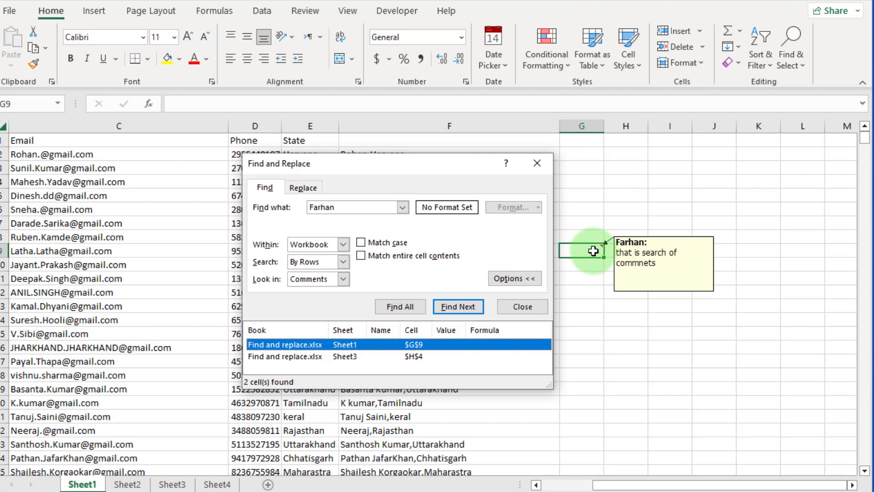
pyautogui.click(343, 279)
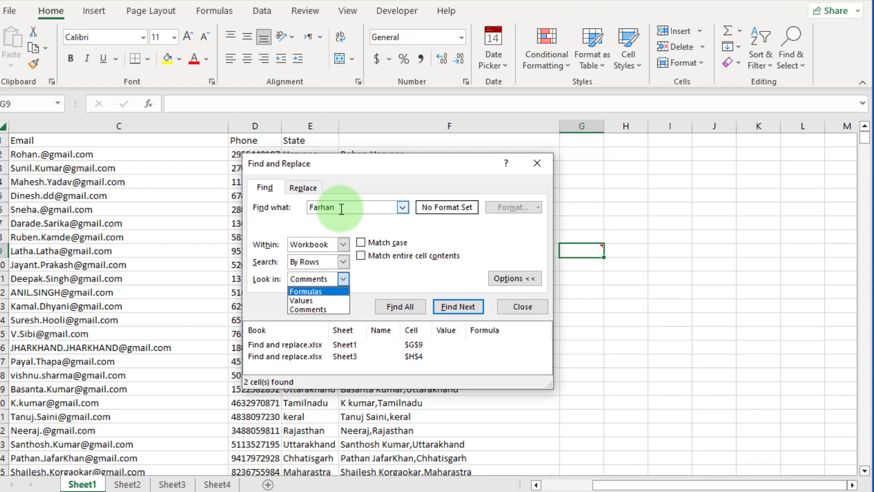
pyautogui.click(319, 290)
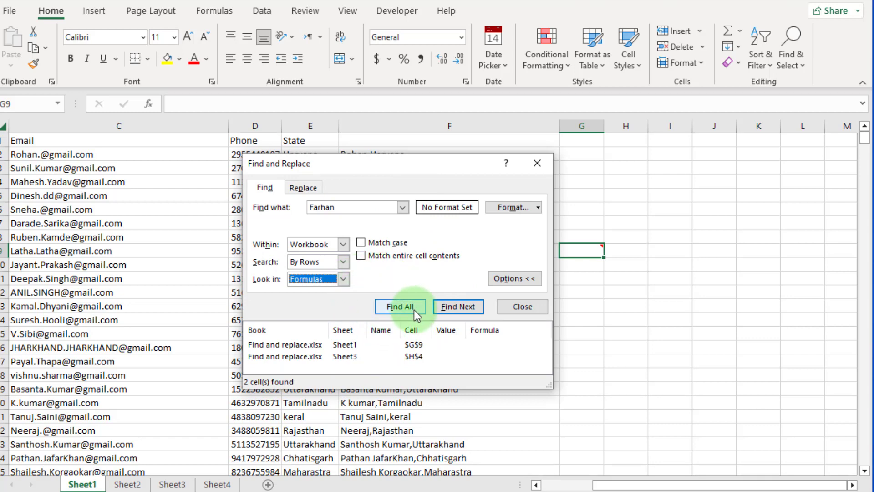
pyautogui.click(394, 308)
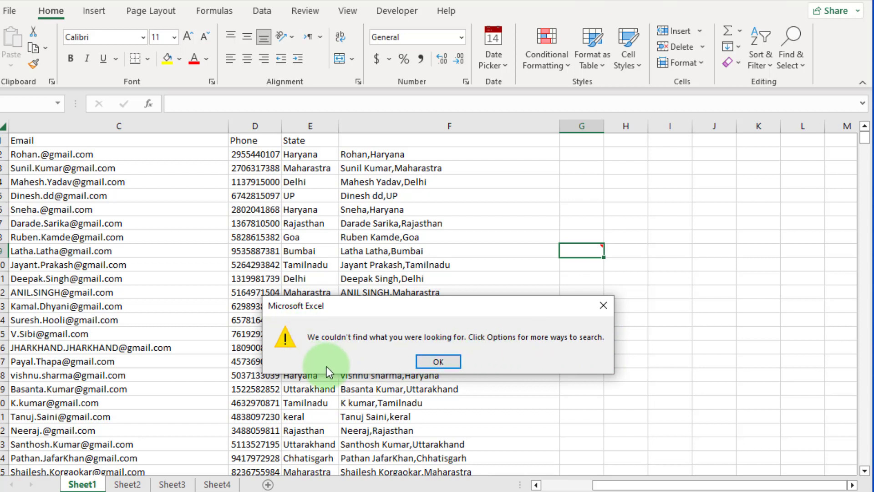
# Step: Swap the search text for another contact's first name, limited to the Sheet, looking in Formulas
pyautogui.click(446, 364)
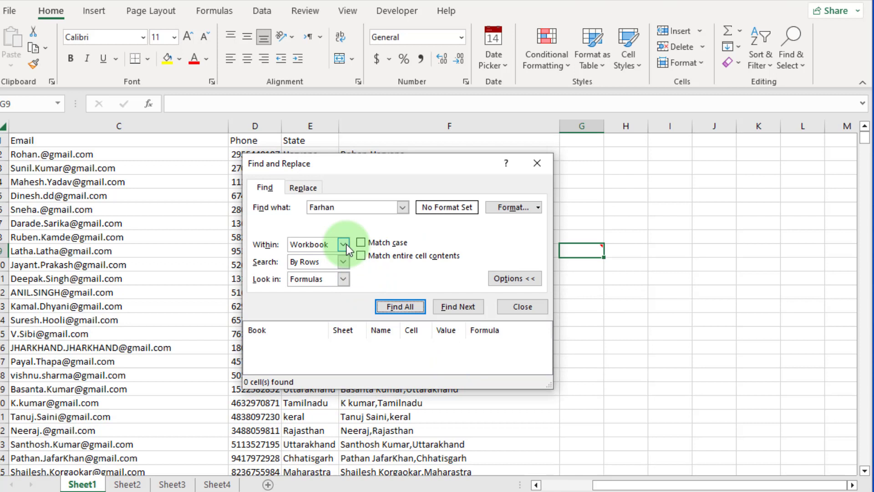
pyautogui.moveTo(345, 207); pyautogui.dragTo(301, 207)
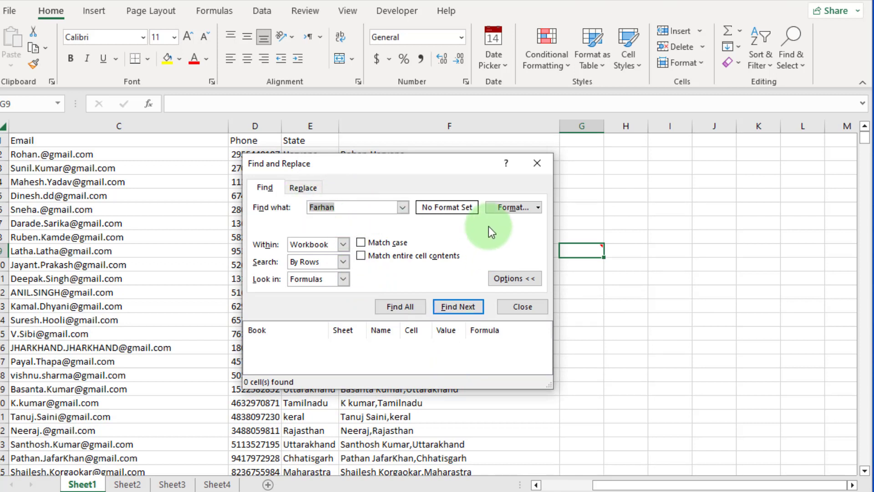
pyautogui.write('Rohan')
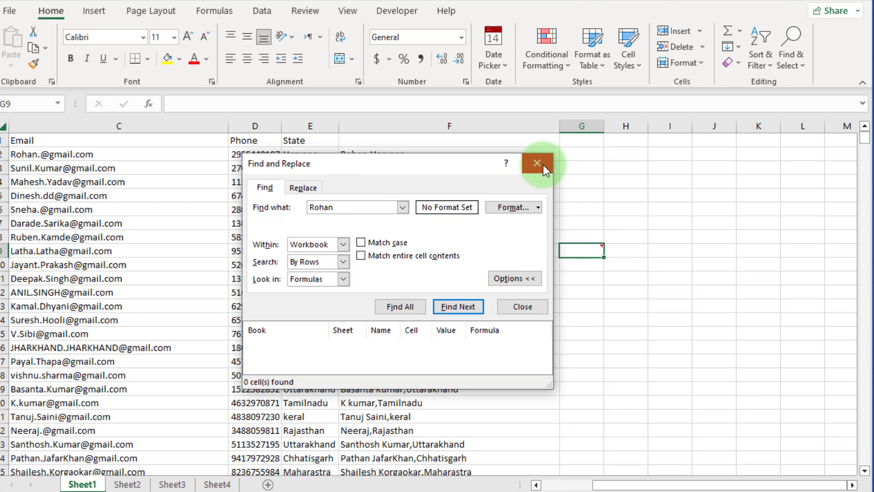
pyautogui.click(344, 244)
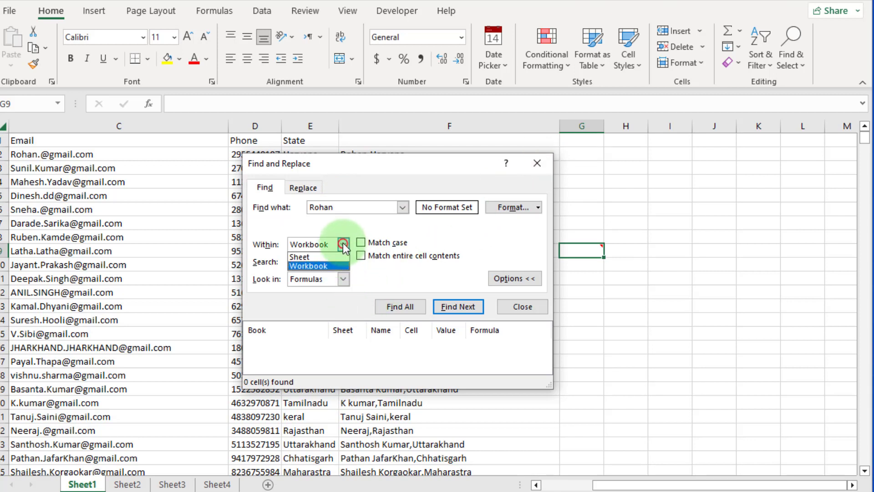
pyautogui.click(309, 253)
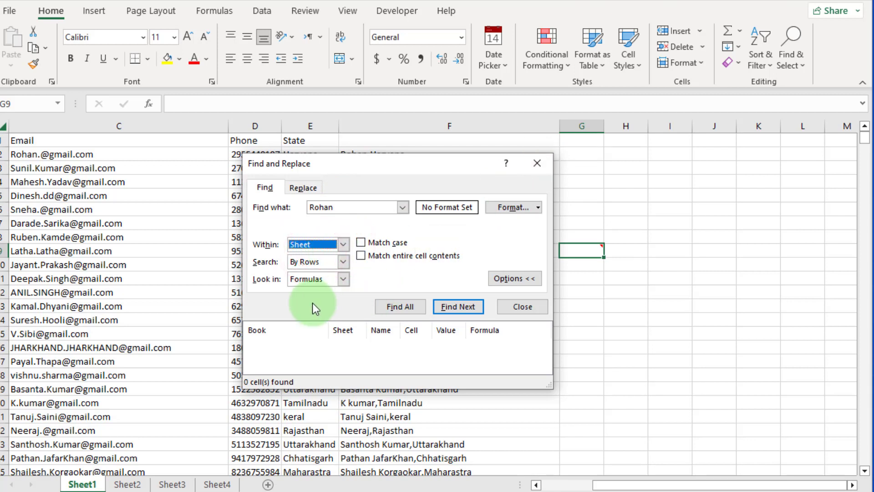
pyautogui.click(343, 279)
pyautogui.click(304, 292)
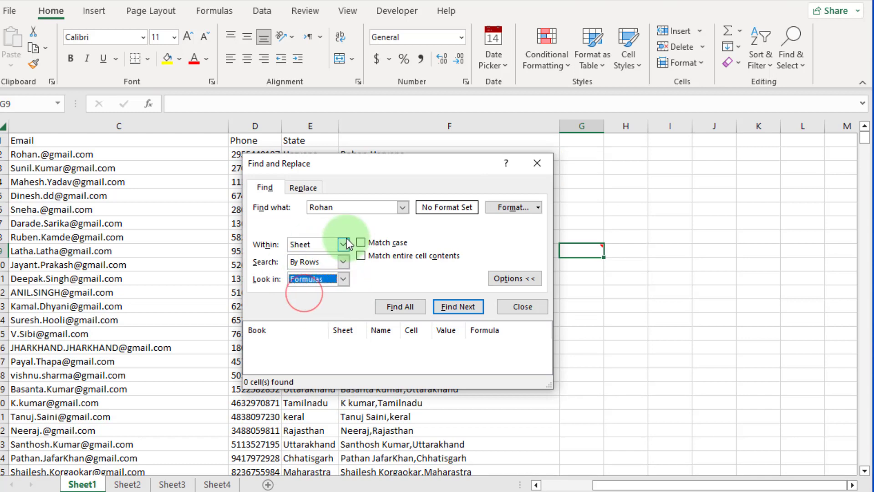
# Step: List all matches with Find All and select all 14 found cells
pyautogui.click(398, 307)
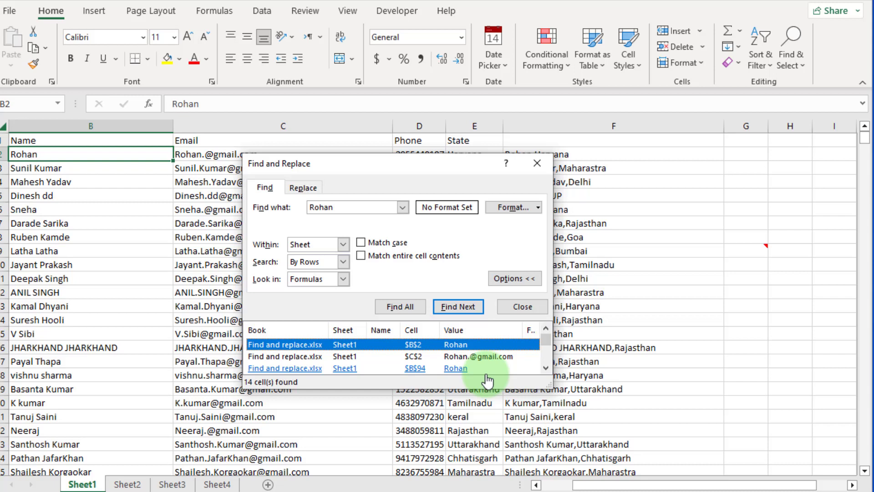
pyautogui.moveTo(367, 165); pyautogui.dragTo(442, 162)
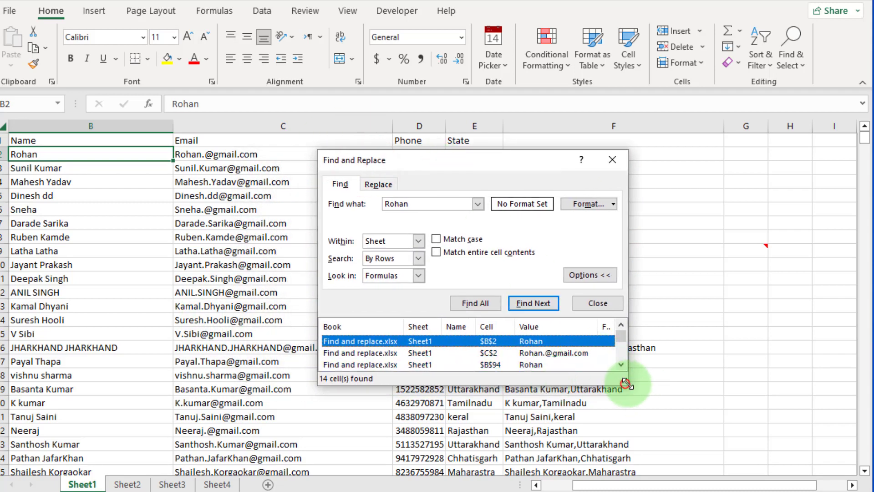
pyautogui.moveTo(630, 383); pyautogui.dragTo(792, 473)
pyautogui.moveTo(669, 159); pyautogui.dragTo(596, 88)
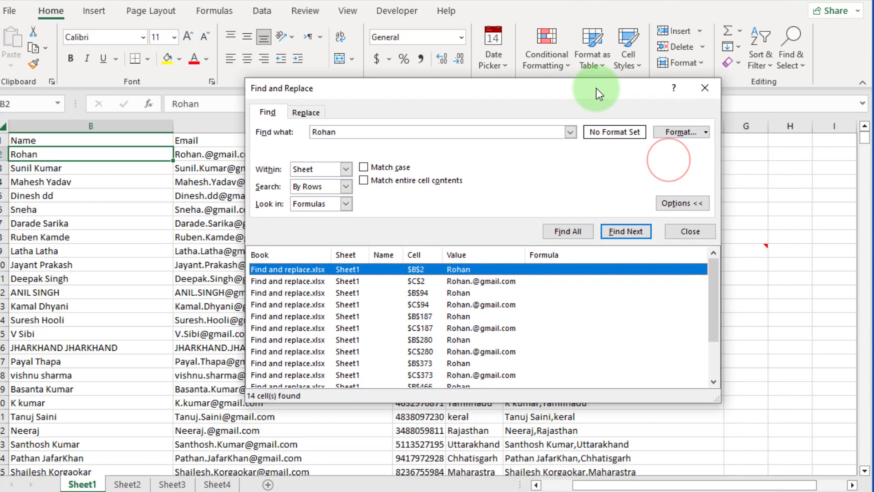
pyautogui.moveTo(712, 271)
pyautogui.mouseDown()
pyautogui.moveTo(705, 343)
pyautogui.moveTo(707, 257)
pyautogui.mouseUp()
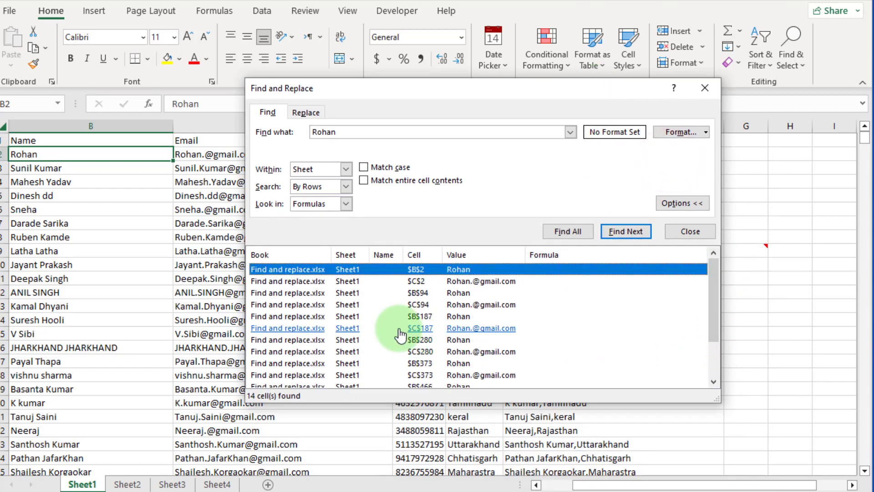
pyautogui.hotkey('shift', 'Down')
pyautogui.hotkey('ctrl', 'shift', 'Down')
pyautogui.hotkey('ctrl', 'shift', 'Down')
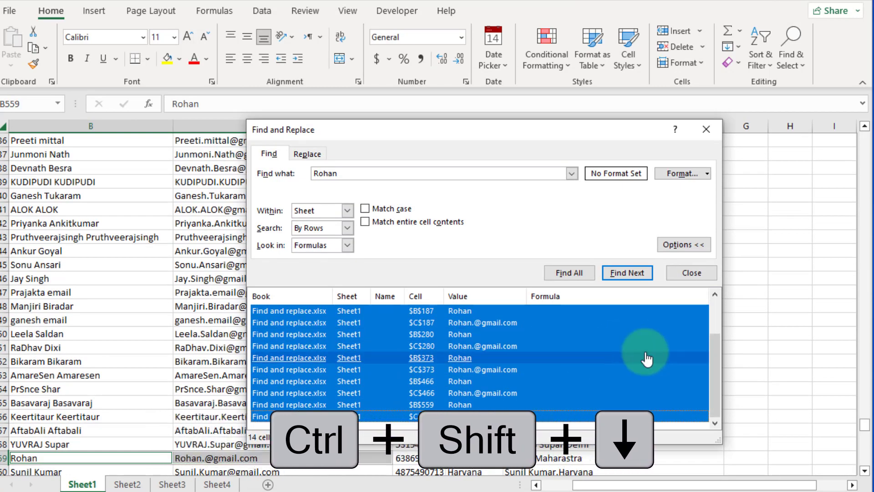
# Step: Close the search window, keeping the 14 matching cells selected
pyautogui.scroll(11, 114, 249)
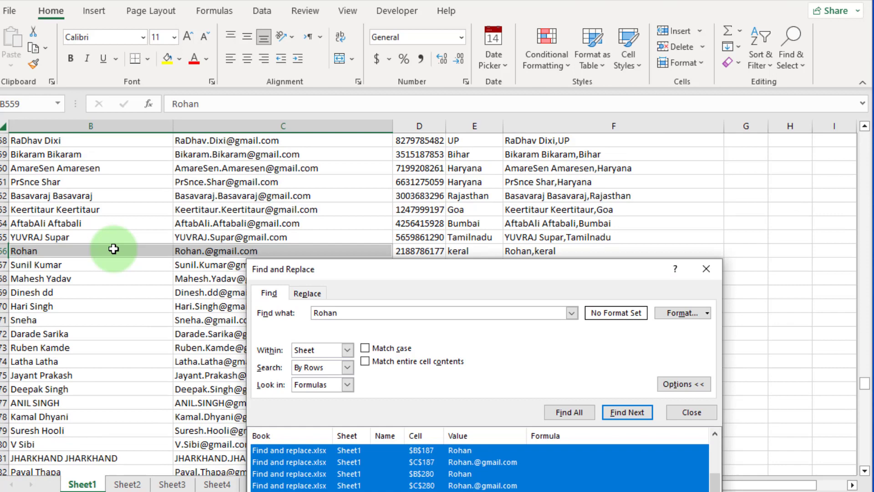
pyautogui.scroll(20, 119, 250)
pyautogui.scroll(4, 127, 251)
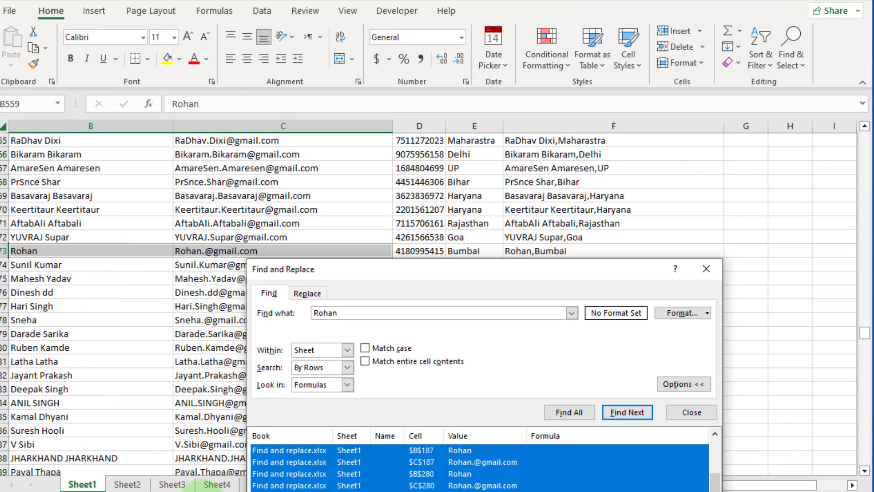
pyautogui.moveTo(505, 267); pyautogui.dragTo(642, 131)
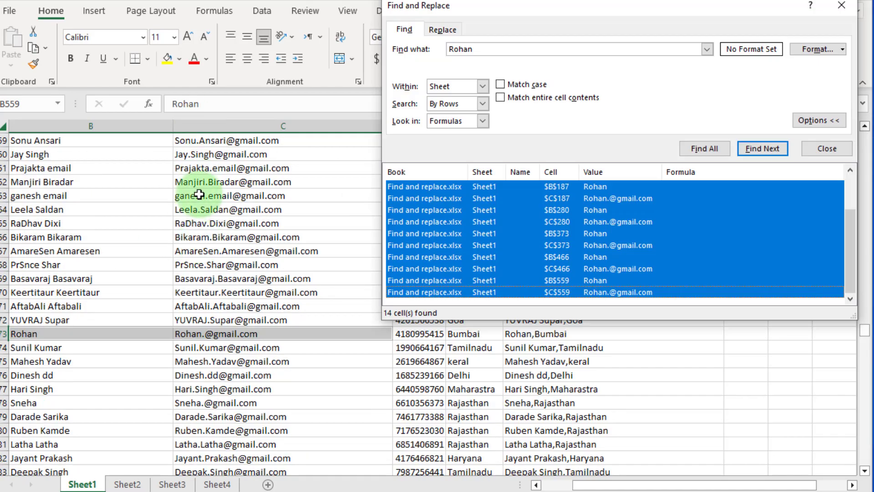
pyautogui.scroll(-10, 186, 223)
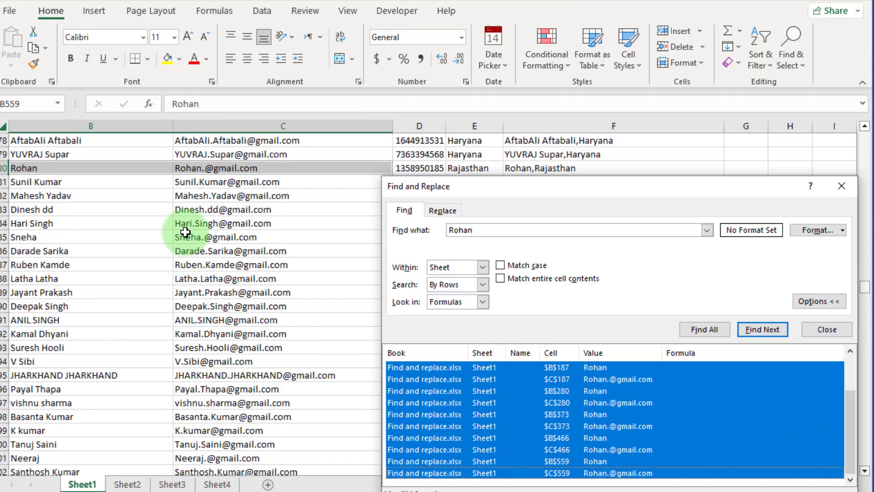
pyautogui.click(615, 196)
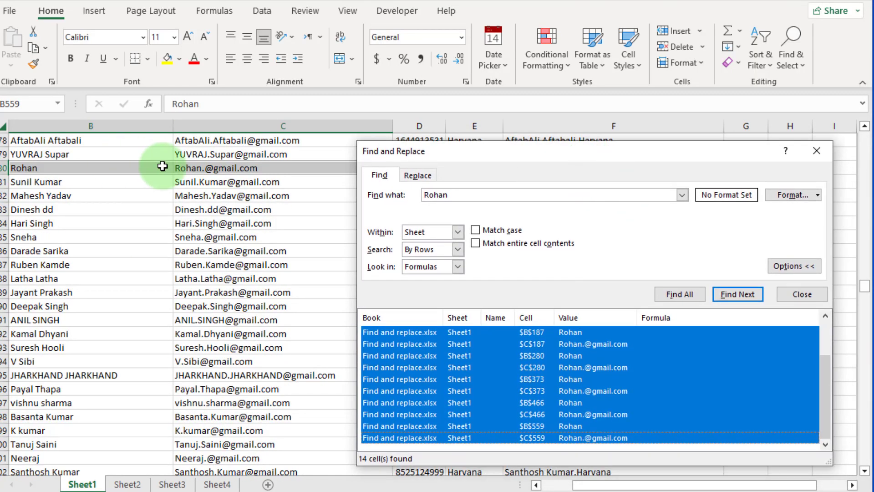
pyautogui.click(797, 295)
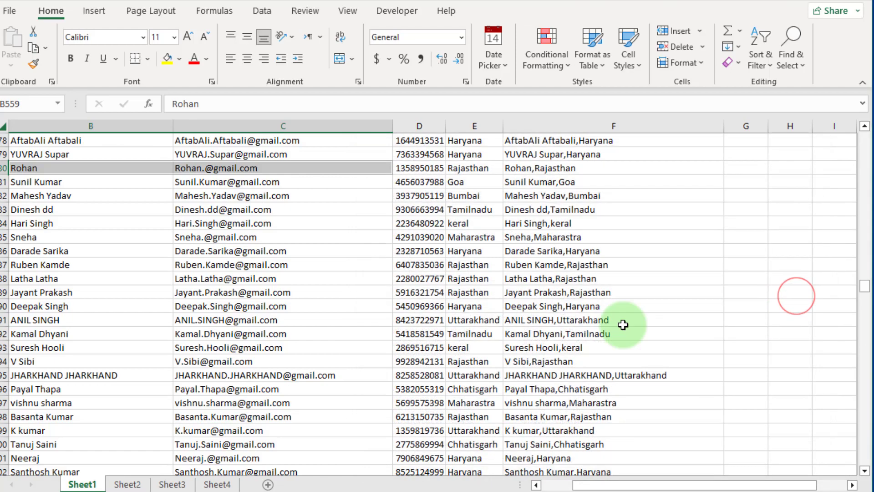
pyautogui.scroll(15, 438, 330)
pyautogui.scroll(20, 438, 330)
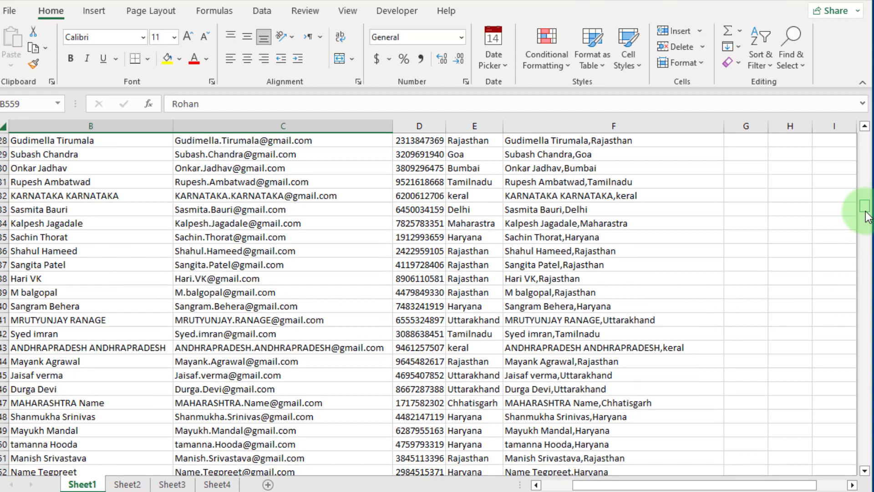
pyautogui.moveTo(864, 207); pyautogui.dragTo(864, 129)
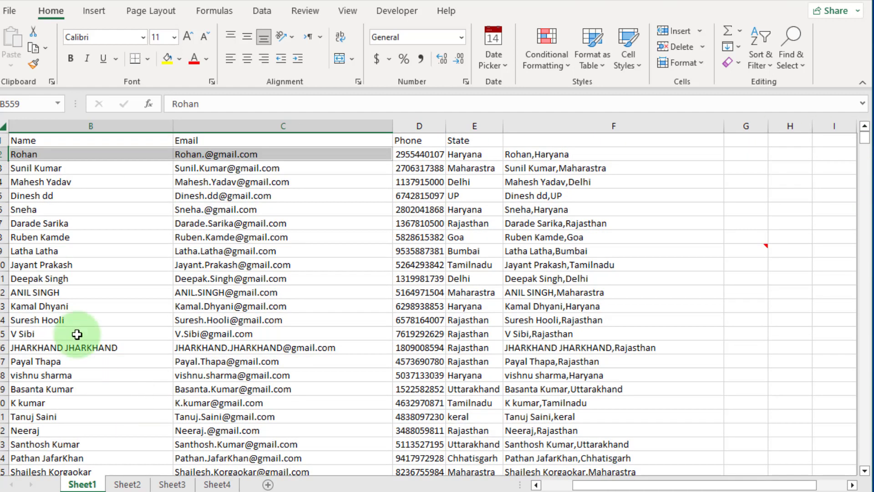
# Step: Give the selected cells a yellow fill, bold text and Dark Blue font colour
pyautogui.click(165, 62)
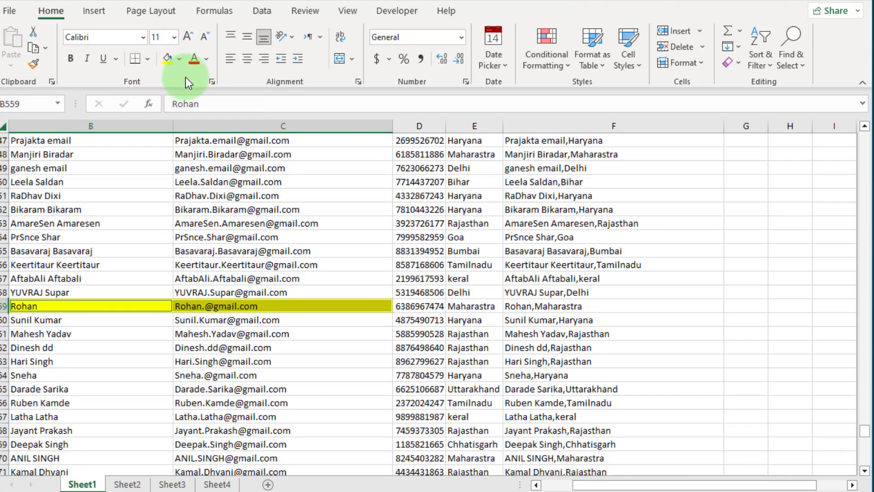
pyautogui.scroll(3, 113, 358)
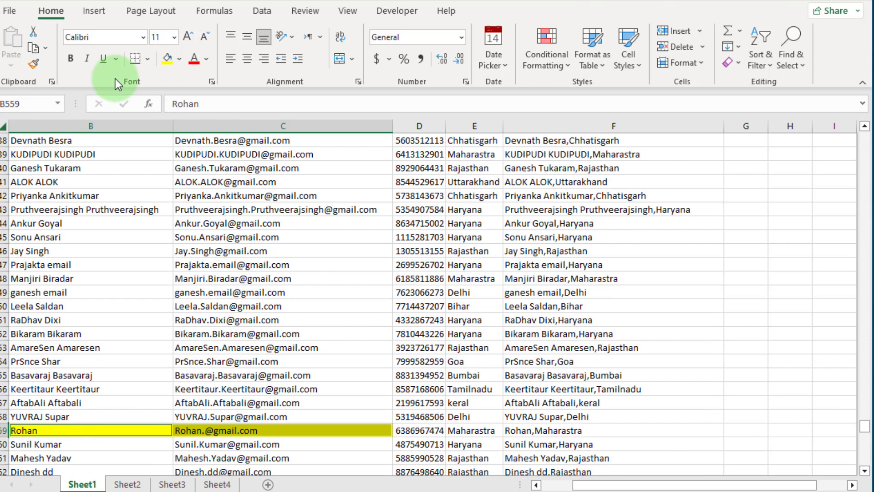
pyautogui.click(69, 59)
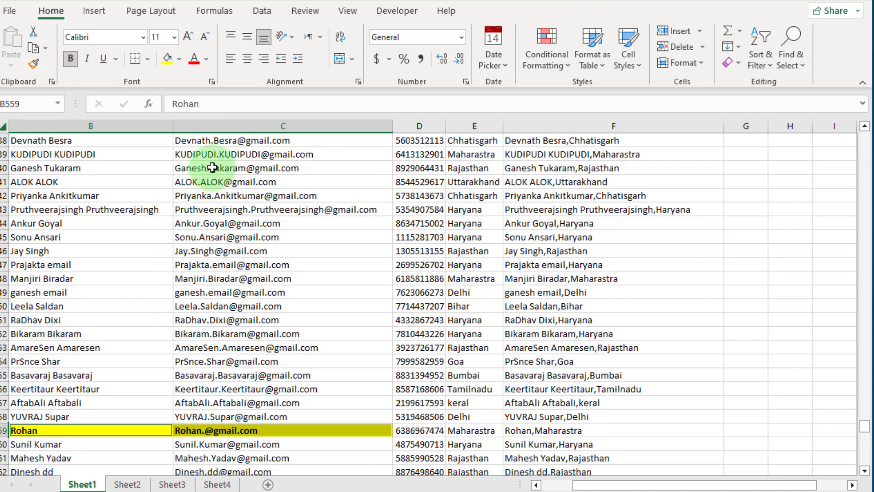
pyautogui.click(208, 58)
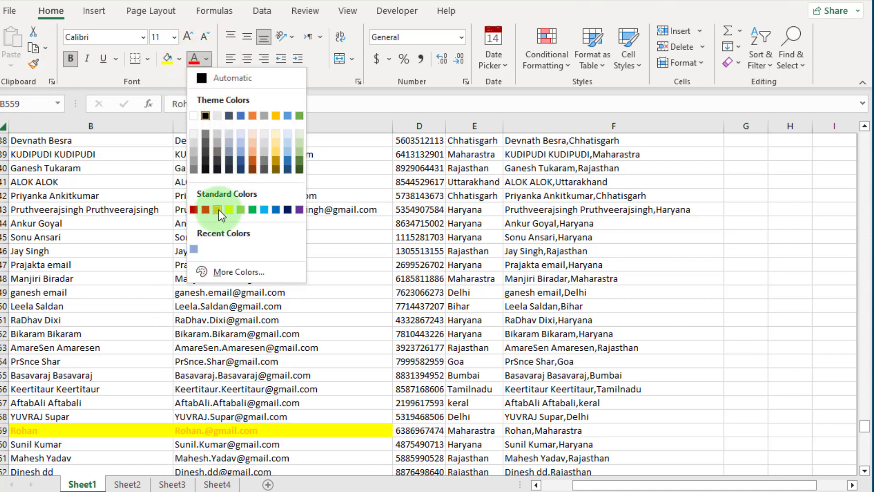
pyautogui.click(285, 210)
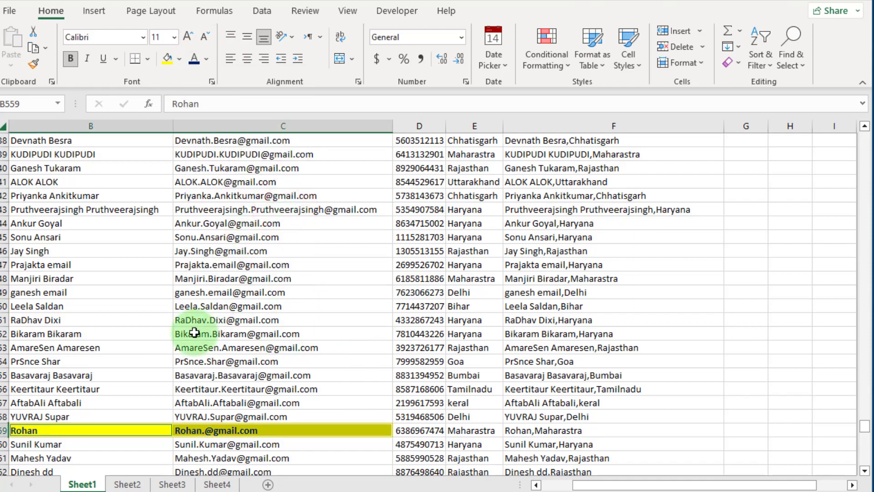
# Step: Check the formula in F2 and the formatting applied to C2
pyautogui.scroll(-10, 194, 333)
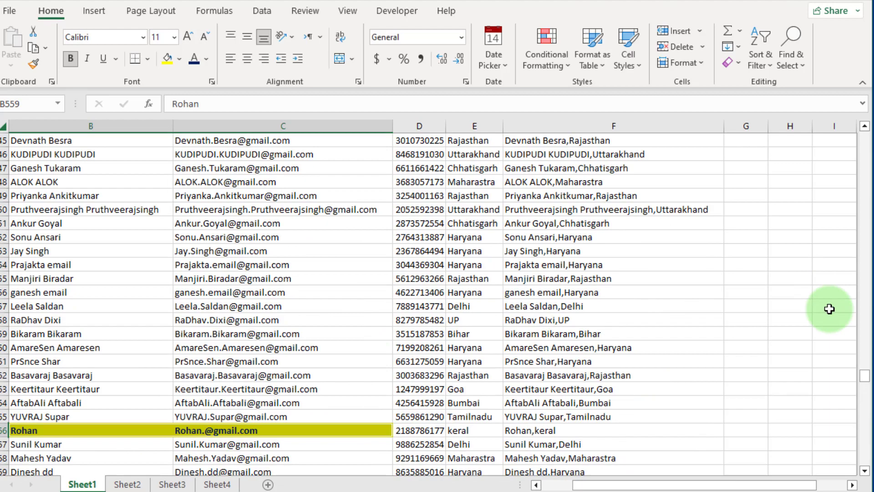
pyautogui.moveTo(864, 376); pyautogui.dragTo(865, 137)
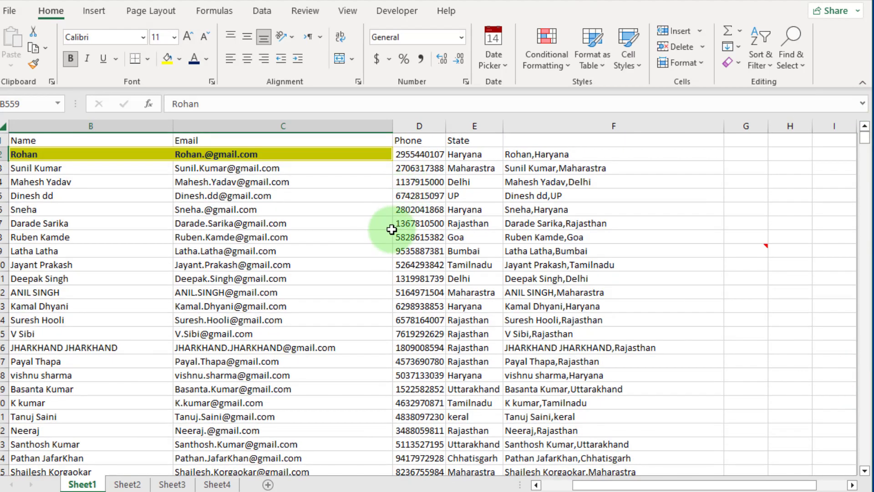
pyautogui.click(674, 154)
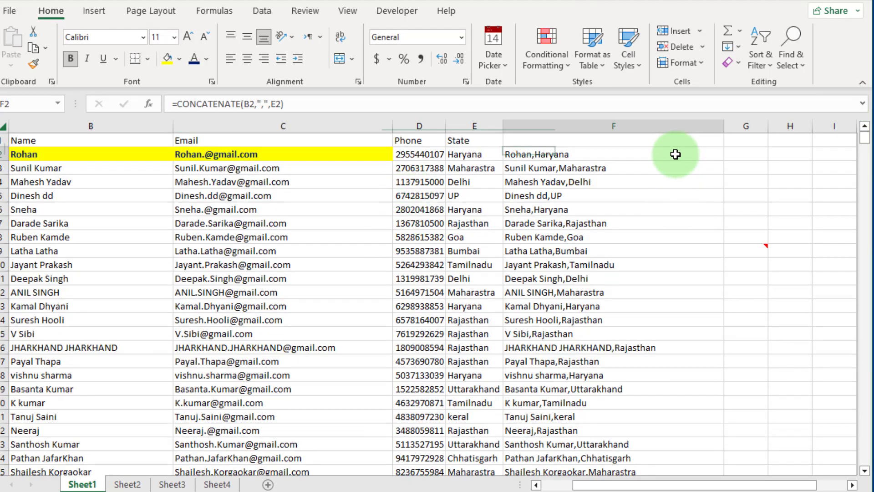
pyautogui.click(315, 154)
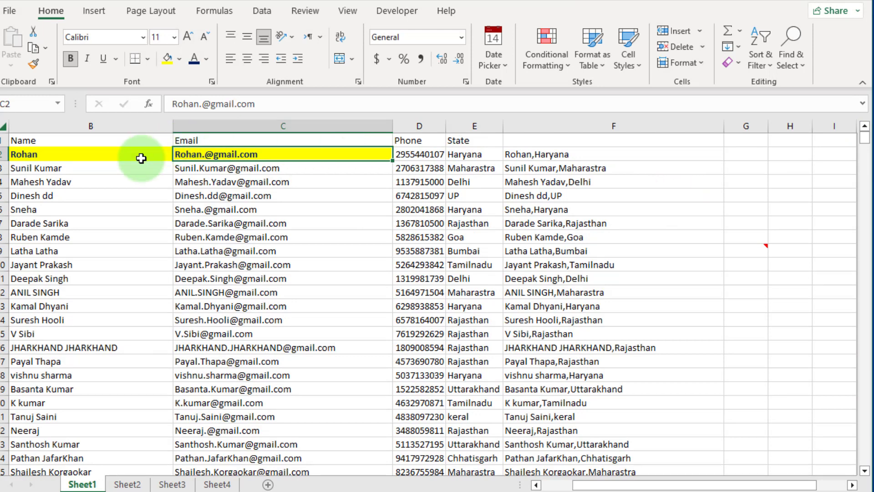
# Step: On the Replace tab, keep the row 2 name as search text and enter the new replacement name
pyautogui.hotkey('ctrl', 'h')
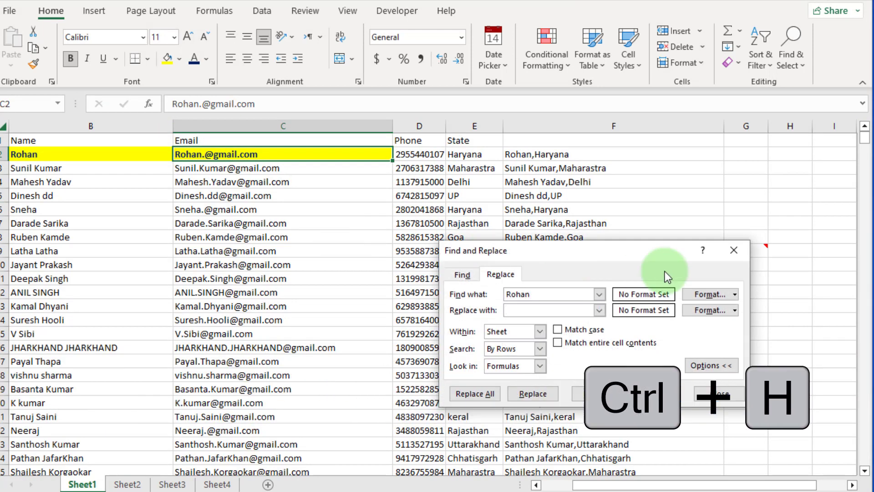
pyautogui.moveTo(670, 254); pyautogui.dragTo(529, 186)
pyautogui.click(393, 229)
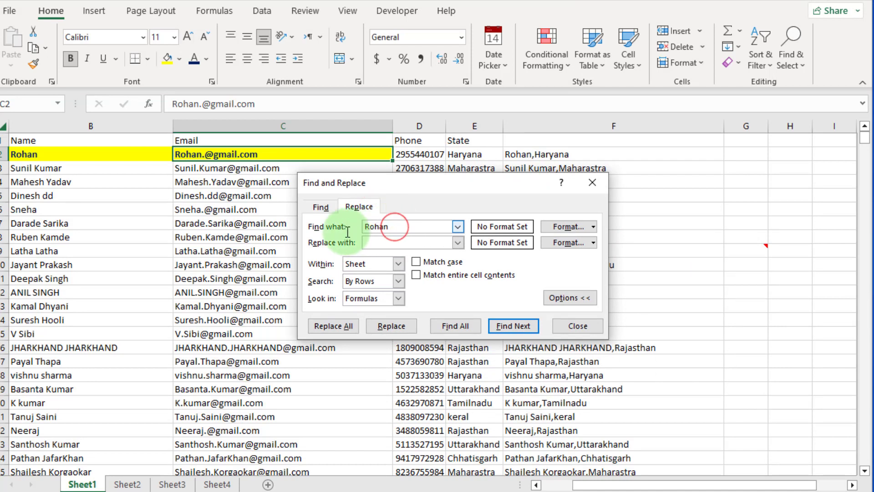
pyautogui.moveTo(390, 226); pyautogui.dragTo(358, 227)
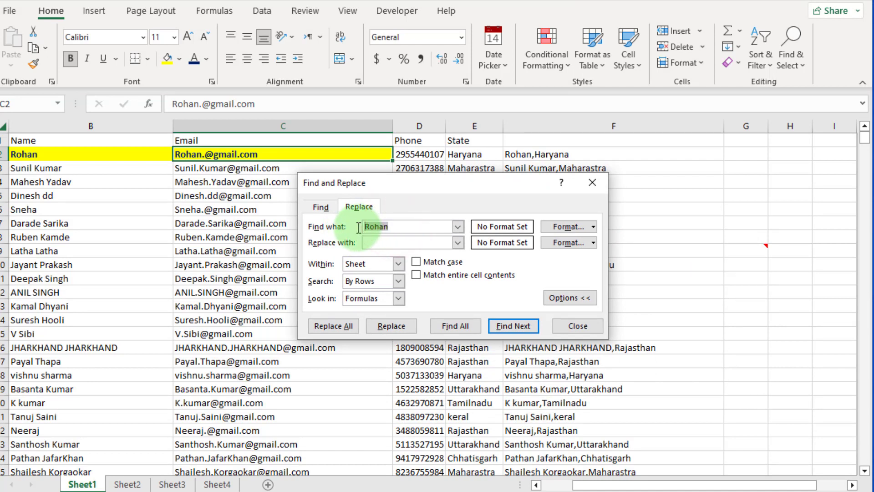
pyautogui.click(428, 246)
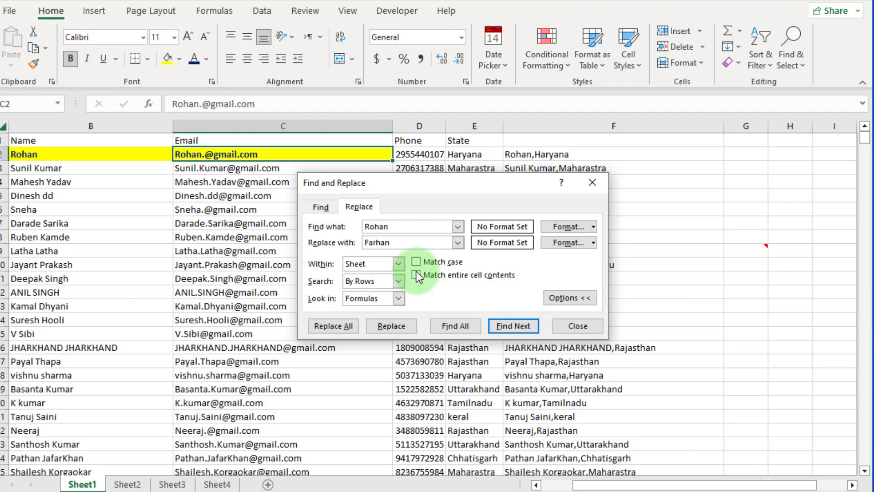
# Step: Set the Find what format to a gold fill
pyautogui.click(595, 226)
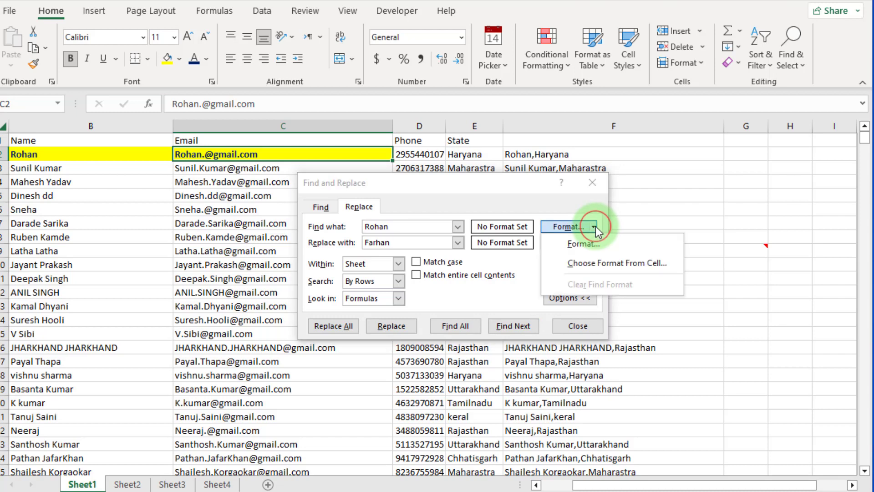
pyautogui.click(599, 244)
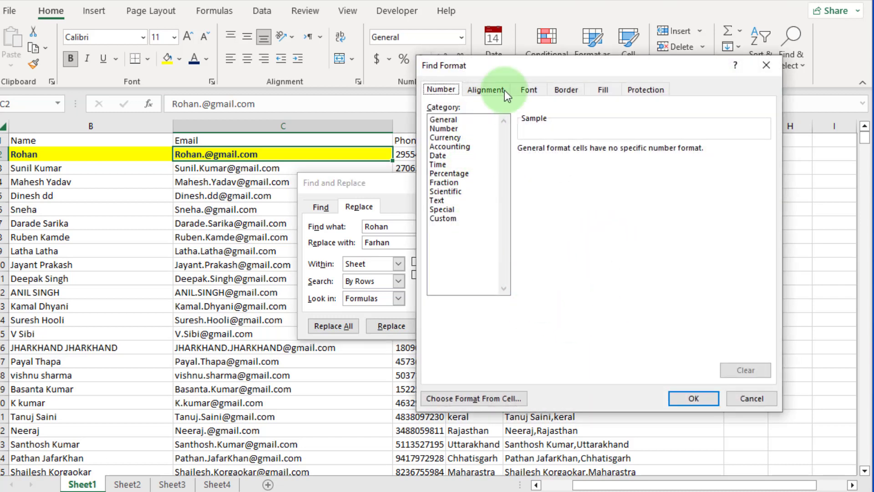
pyautogui.click(606, 90)
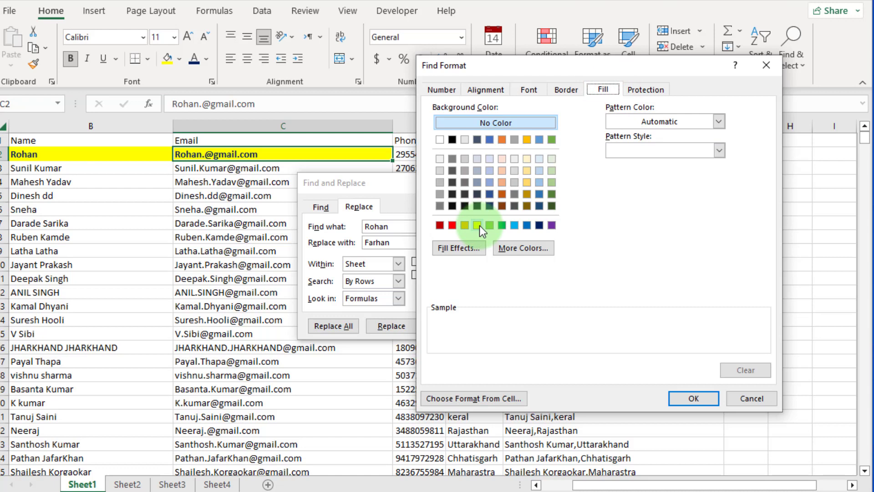
pyautogui.click(464, 225)
pyautogui.press('Return')
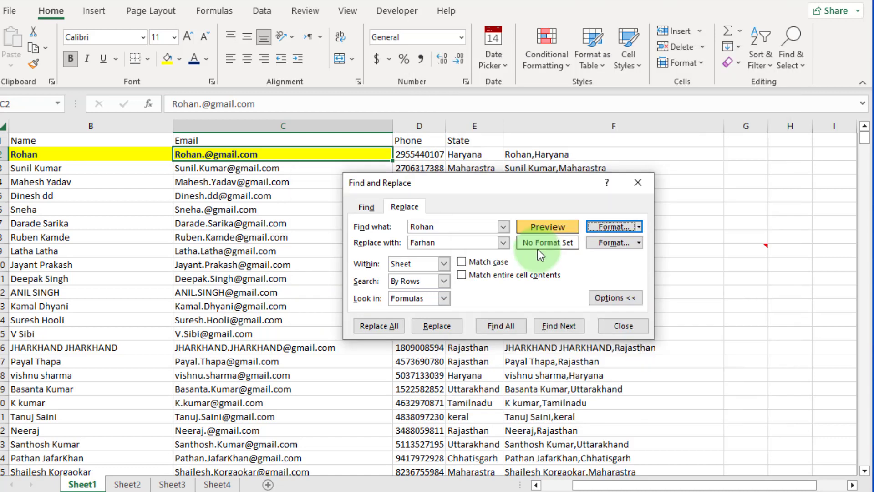
# Step: Set the Replace with format to a gold fill
pyautogui.click(639, 243)
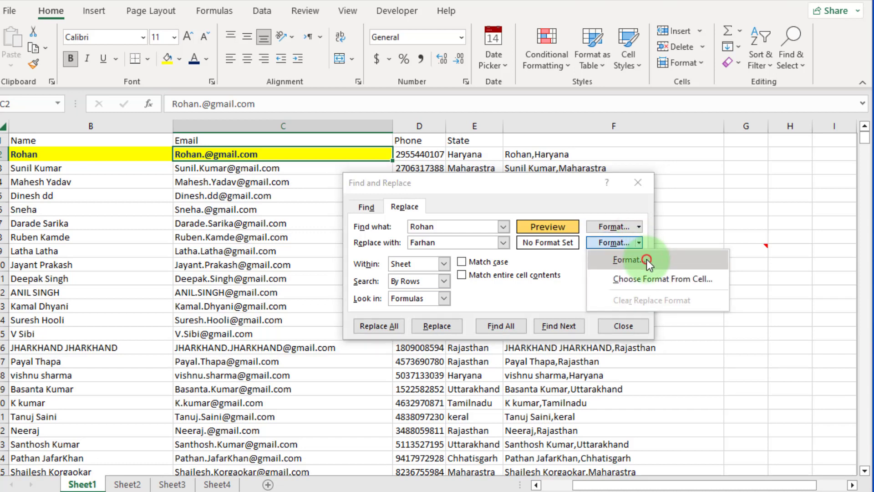
pyautogui.click(647, 259)
pyautogui.click(574, 197)
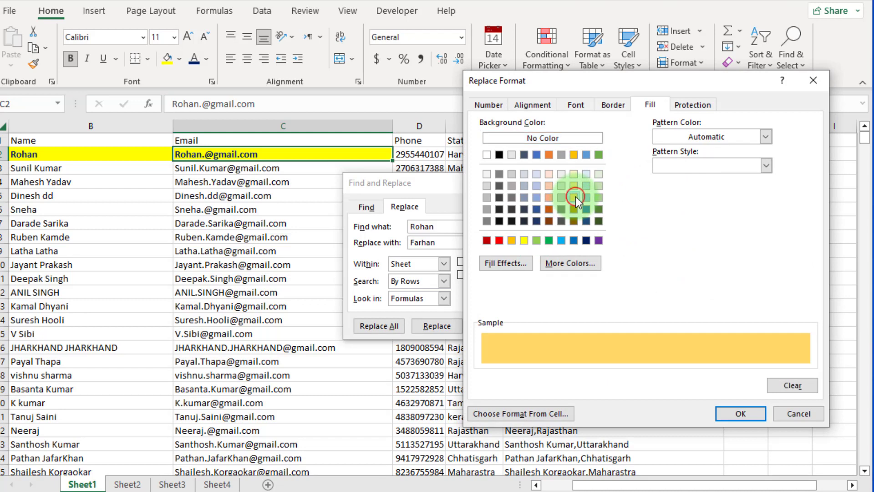
pyautogui.click(736, 413)
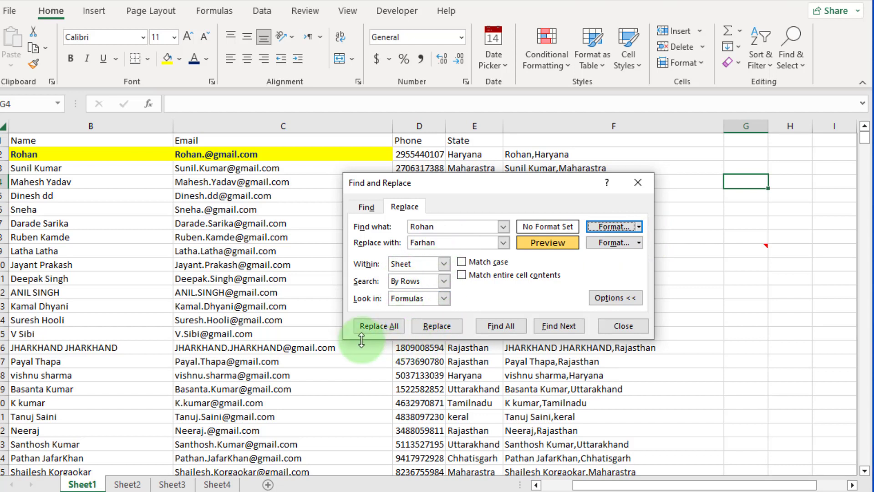
# Step: Run Replace All for 14 replacements, dismiss the message, and close Find and Replace
pyautogui.click(382, 326)
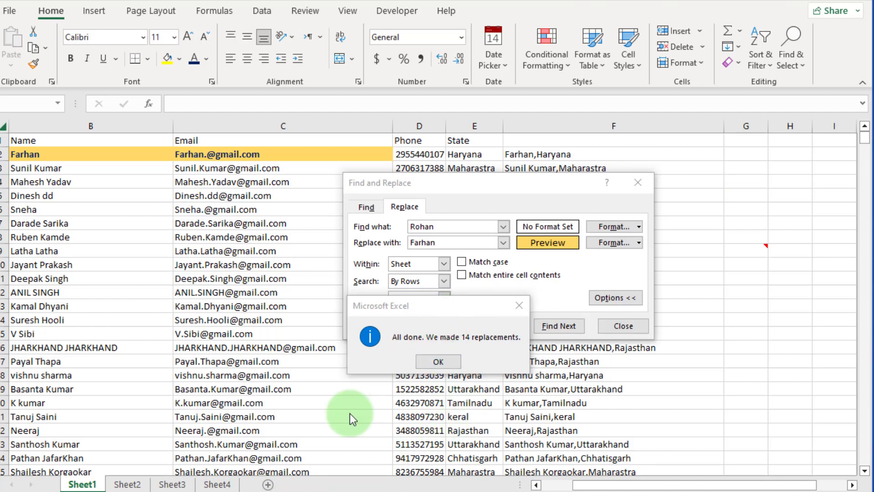
pyautogui.click(470, 302)
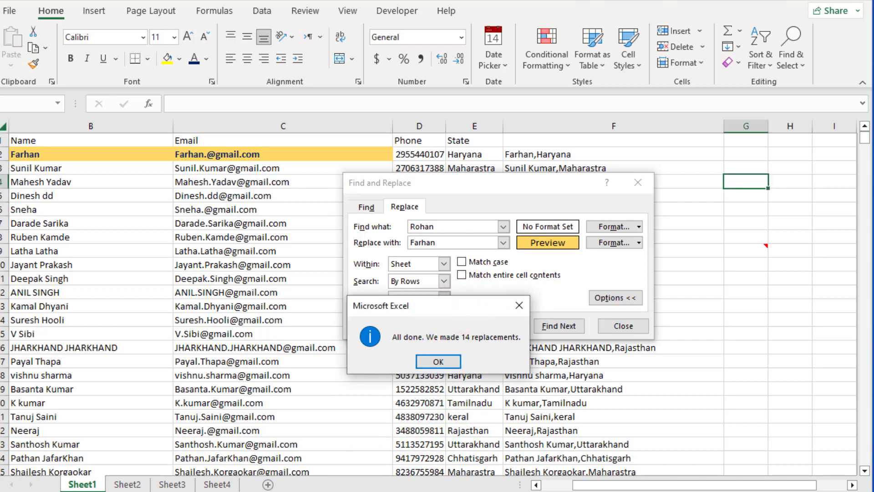
pyautogui.click(438, 362)
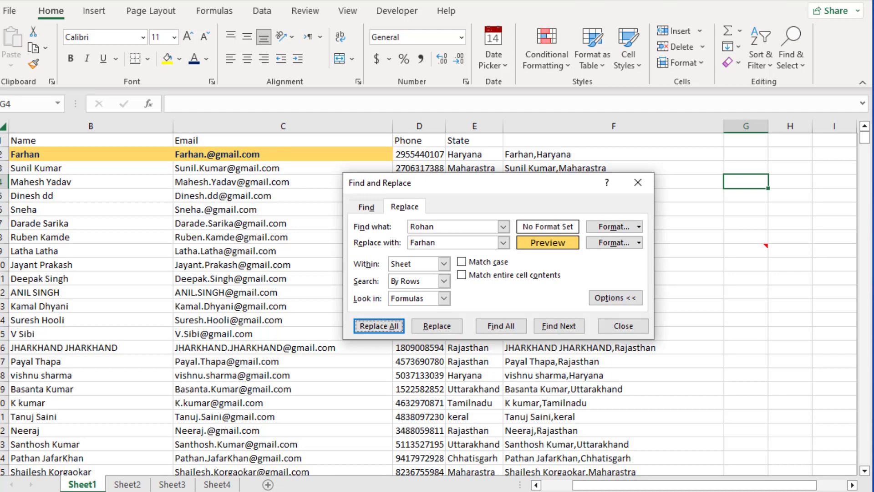
pyautogui.press('Escape')
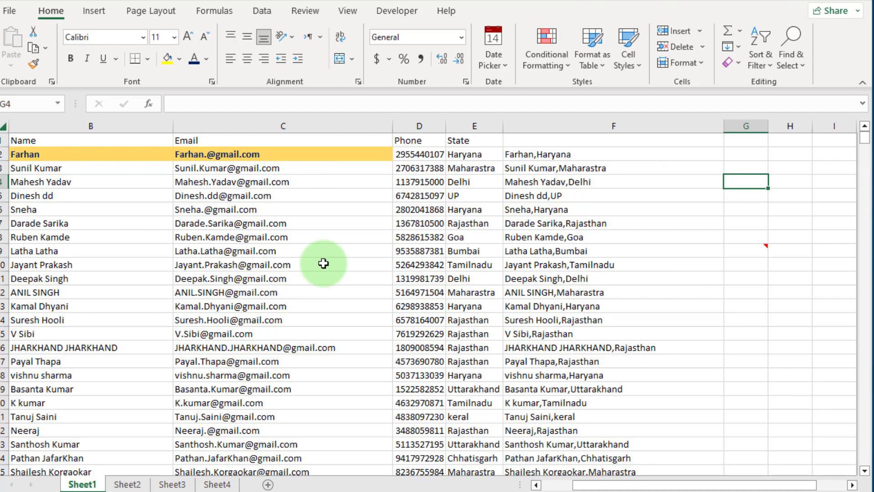
# Step: On Sheet4, inspect the blue-filled cells J6, J21, F7, A7, J11, O5 and J5
pyautogui.click(216, 484)
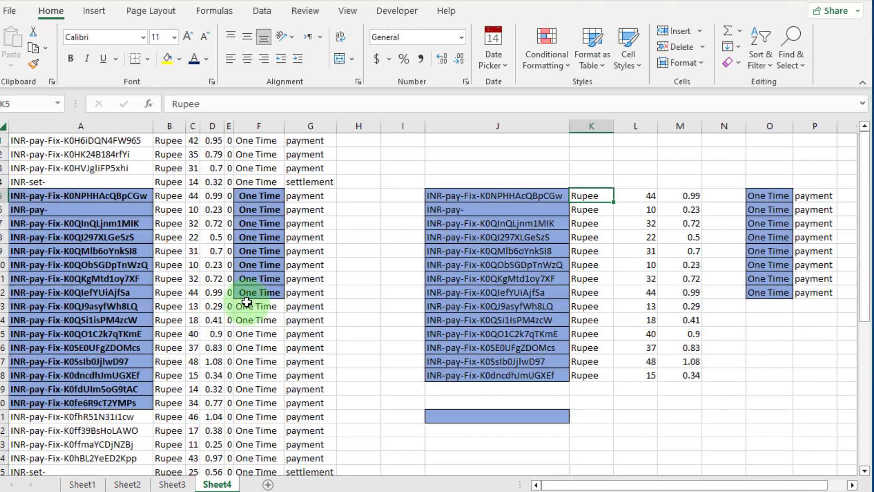
pyautogui.click(478, 208)
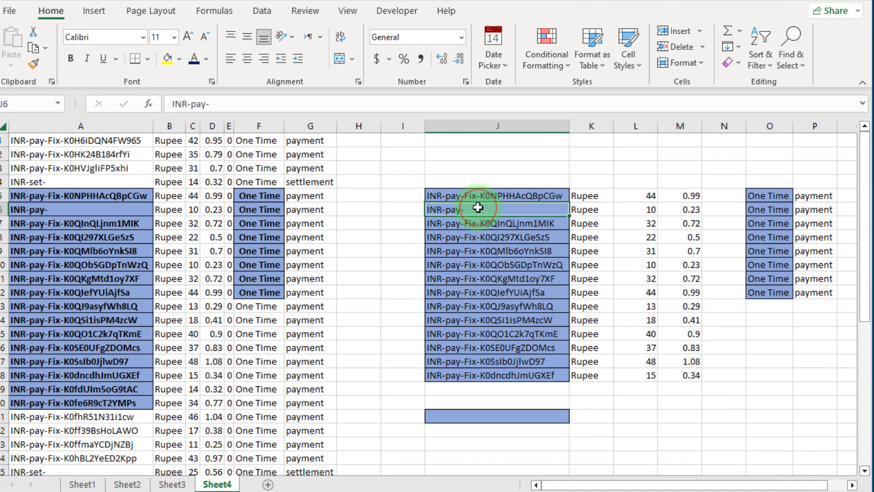
pyautogui.click(501, 414)
pyautogui.click(254, 222)
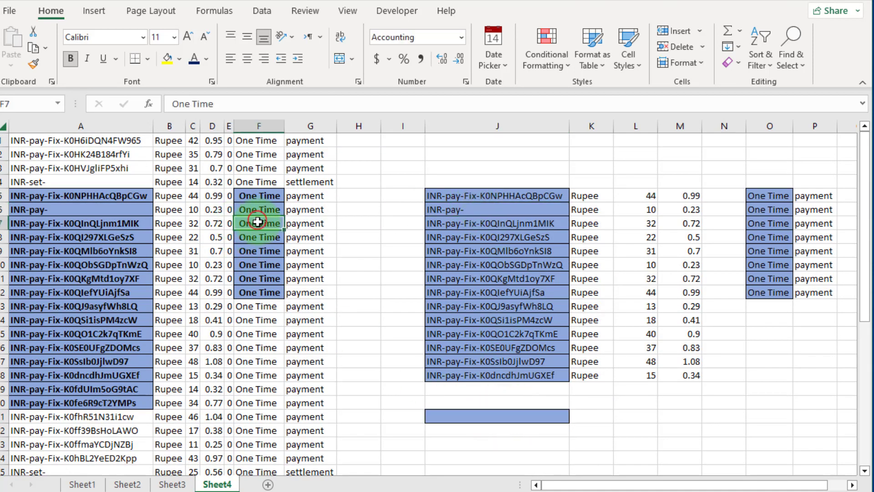
pyautogui.click(79, 228)
pyautogui.click(471, 282)
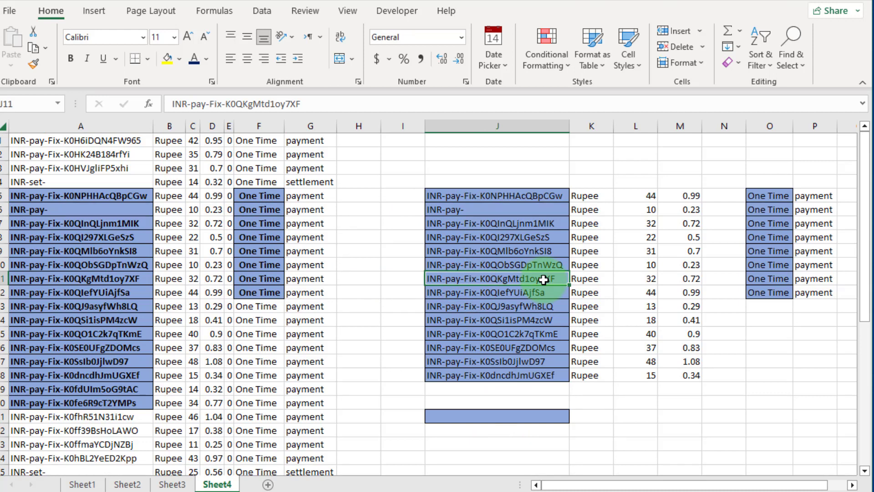
pyautogui.click(768, 196)
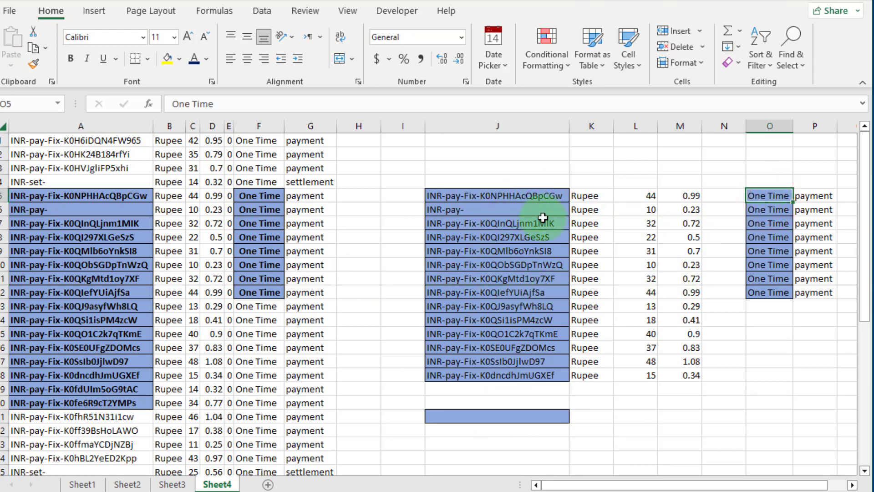
pyautogui.click(453, 167)
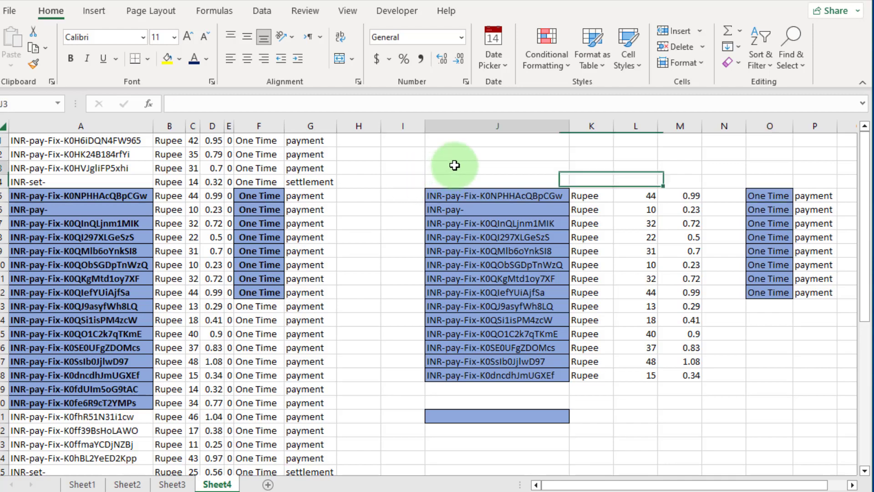
pyautogui.click(432, 196)
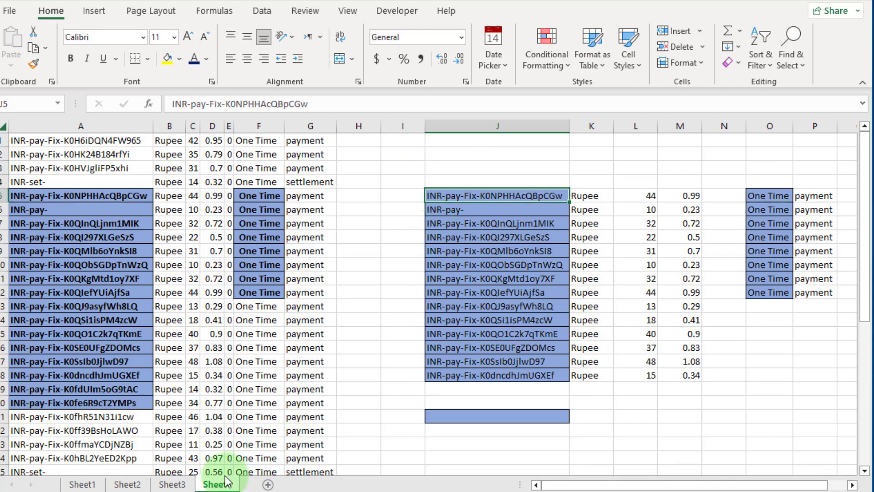
# Step: Flip through Sheet3 and Sheet2, then return to Sheet4
pyautogui.click(172, 484)
pyautogui.click(124, 484)
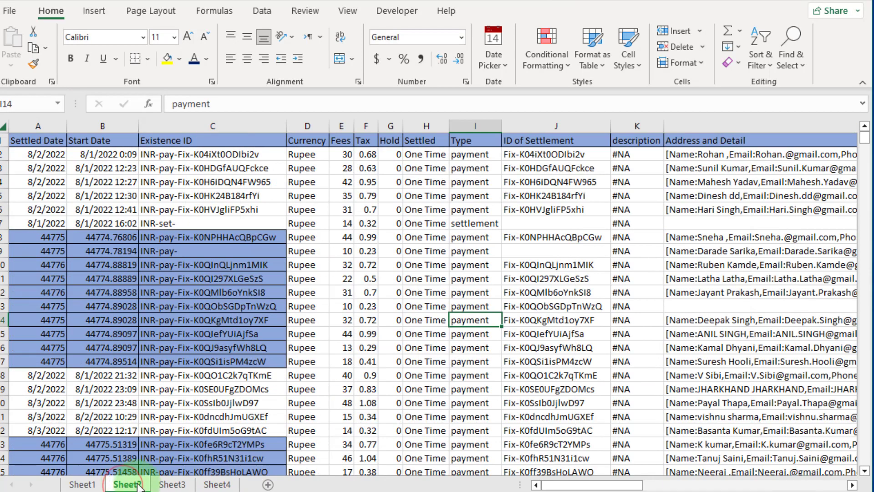
pyautogui.click(172, 484)
pyautogui.click(227, 485)
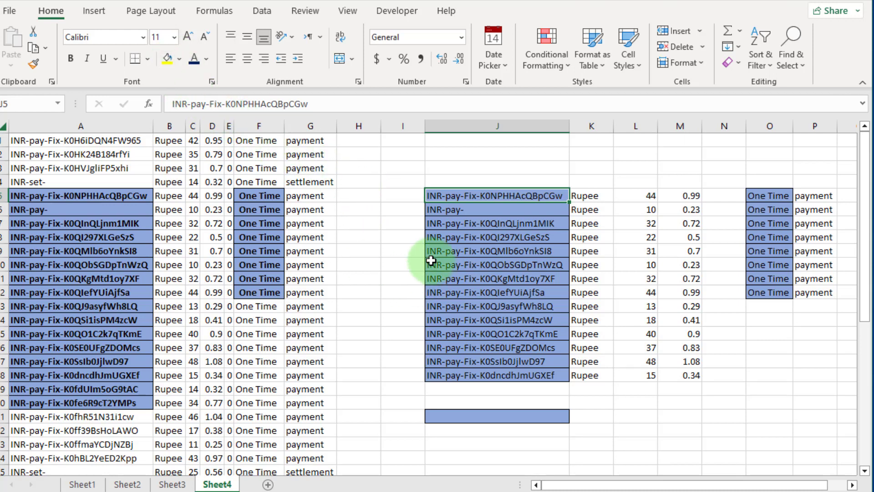
# Step: Open Replace with Ctrl+H, clear both text fields, and choose the find format from a cell
pyautogui.hotkey('ctrl', 'h')
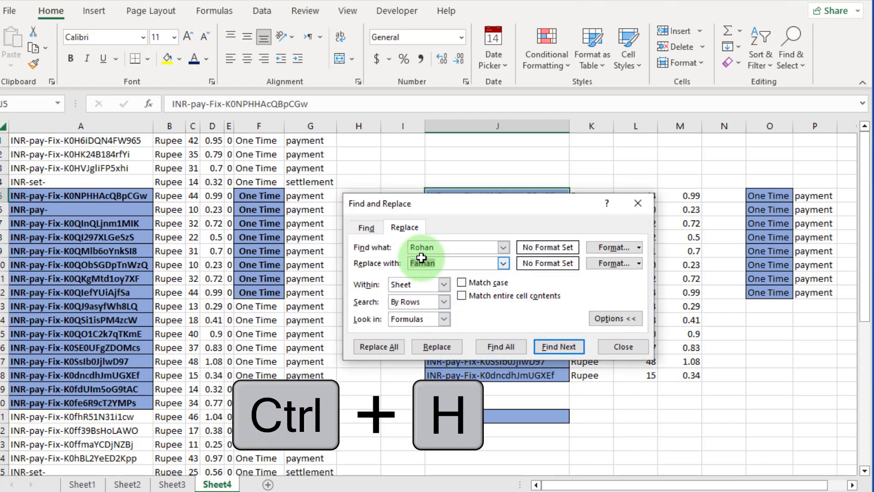
pyautogui.moveTo(497, 204); pyautogui.dragTo(452, 180)
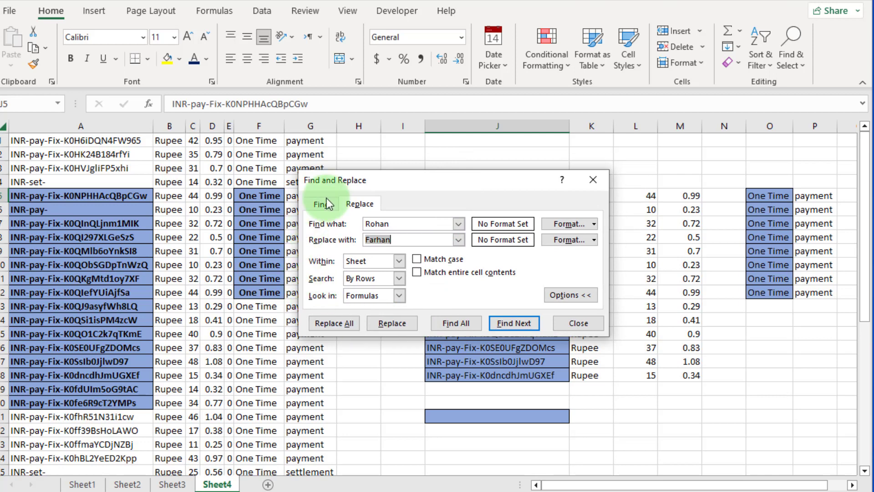
pyautogui.press('BackSpace')
pyautogui.press('BackSpace')
pyautogui.press('BackSpace')
pyautogui.press('BackSpace')
pyautogui.press('BackSpace')
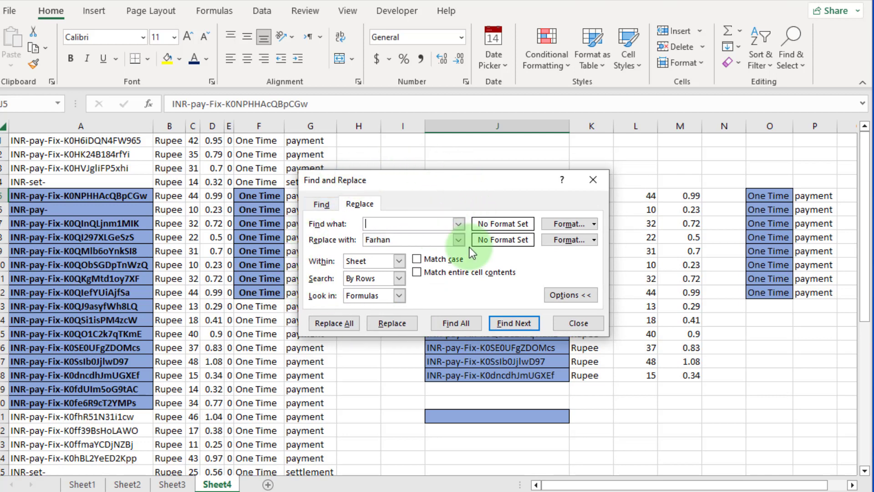
pyautogui.click(416, 241)
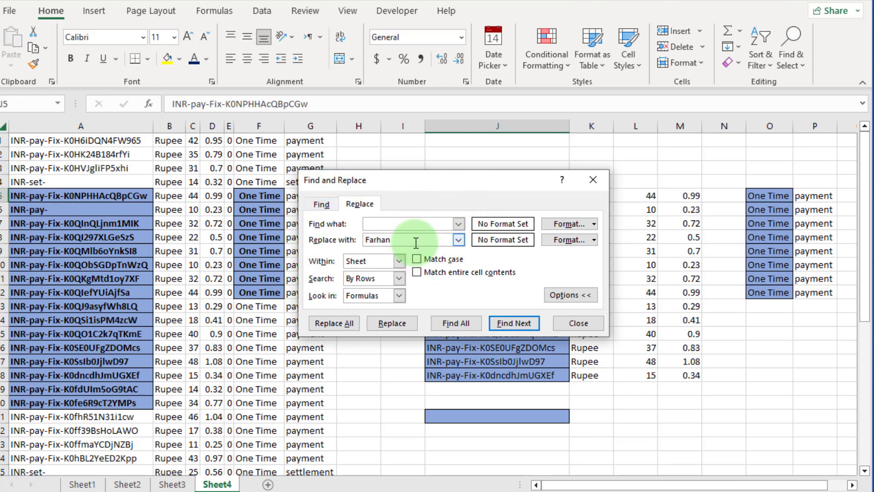
pyautogui.press('BackSpace')
pyautogui.press('BackSpace')
pyautogui.press('BackSpace')
pyautogui.press('BackSpace')
pyautogui.press('BackSpace')
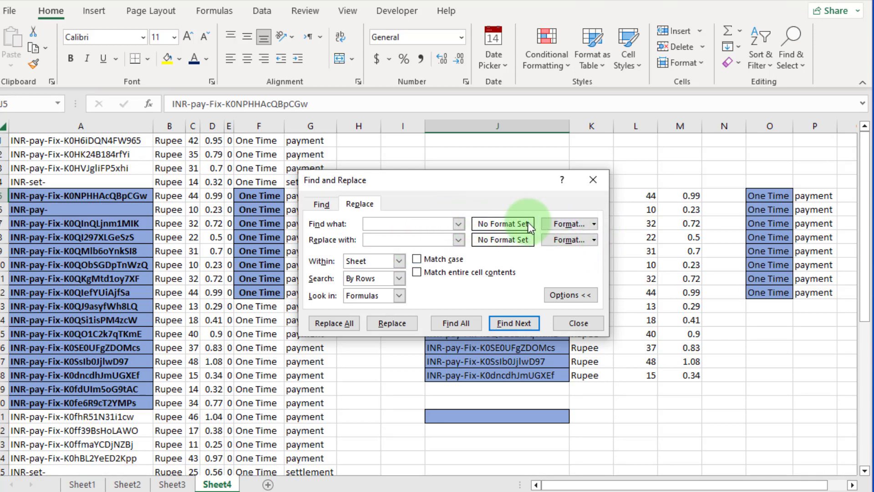
pyautogui.click(594, 223)
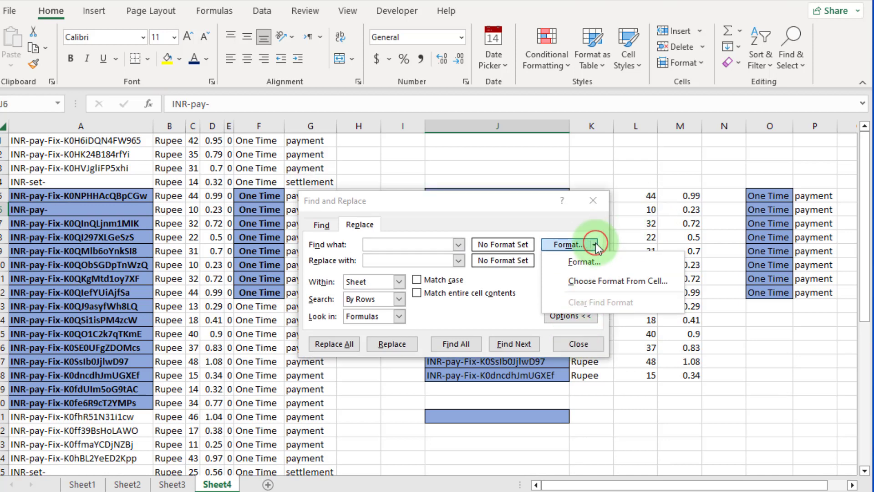
pyautogui.click(600, 281)
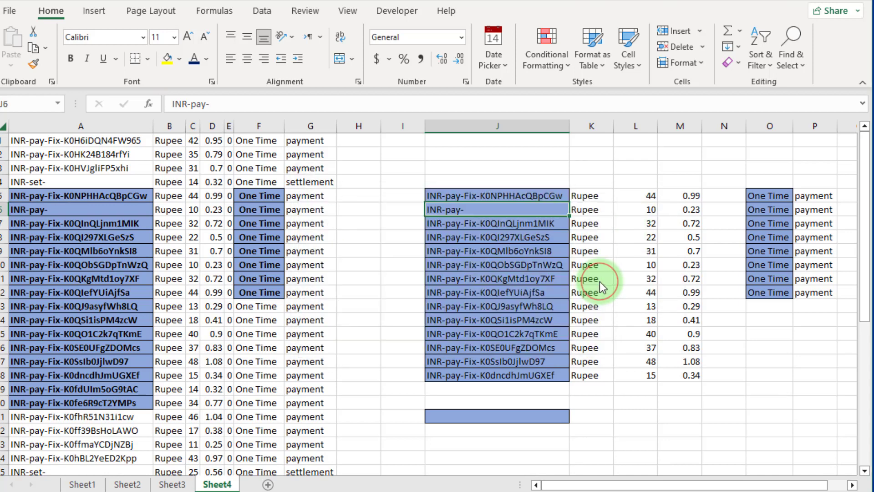
# Step: Sample J6's blue fill, set a light gold replacement fill, and Replace All for 22 replacements
pyautogui.click(500, 210)
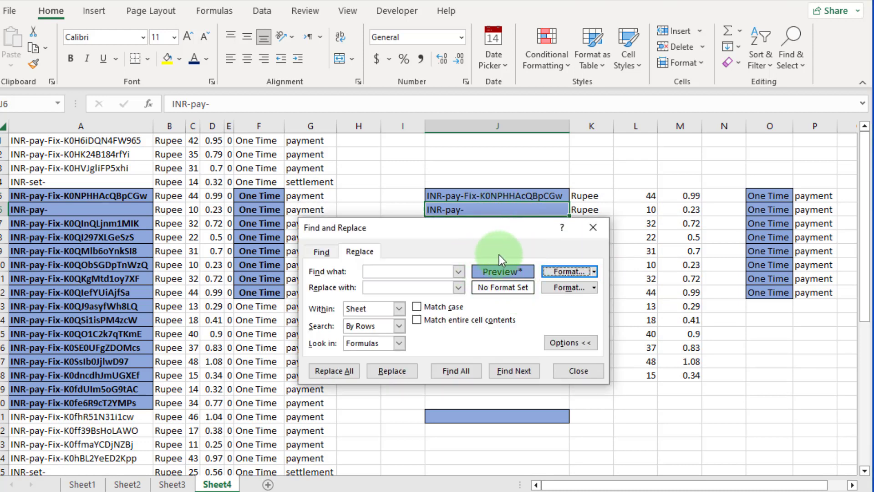
pyautogui.moveTo(530, 236); pyautogui.dragTo(507, 171)
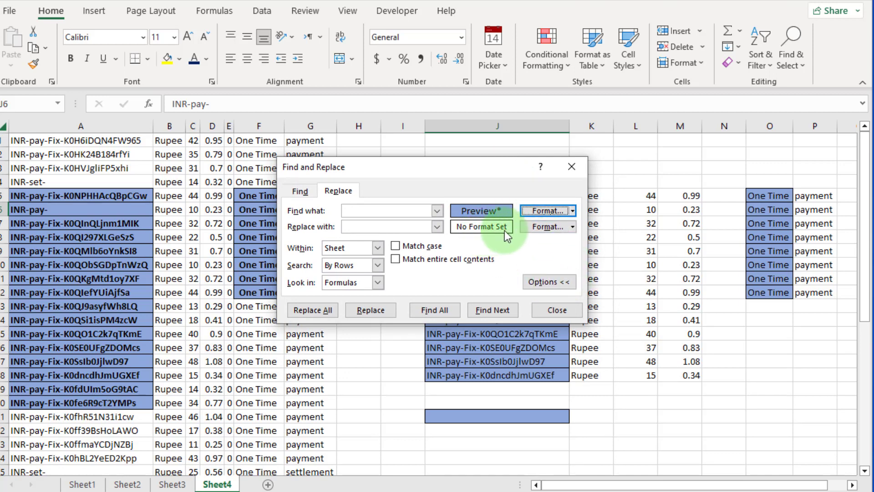
pyautogui.click(572, 226)
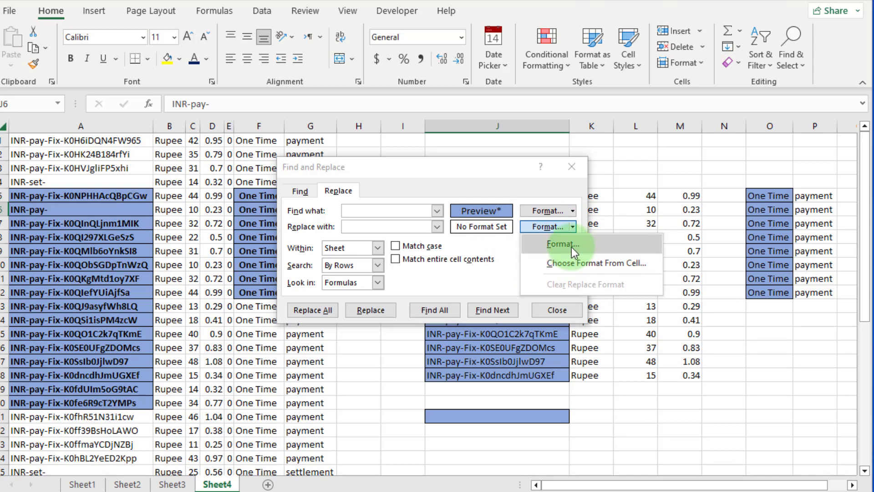
pyautogui.click(572, 247)
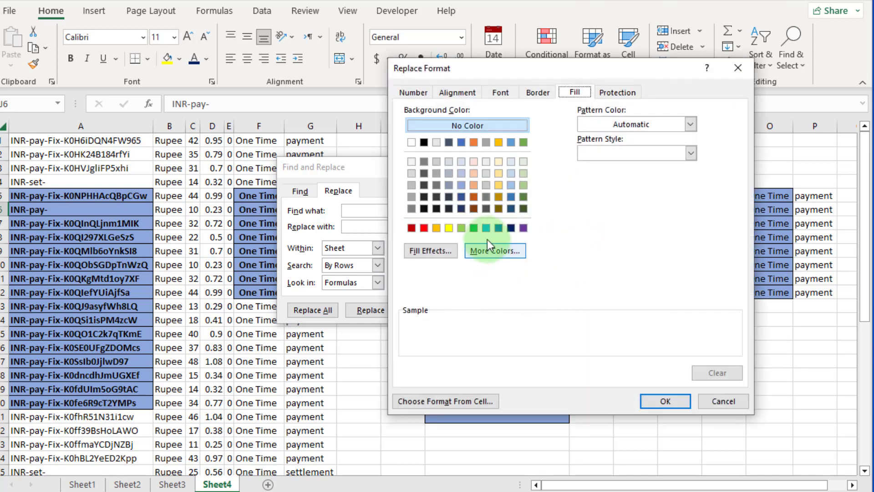
pyautogui.click(499, 173)
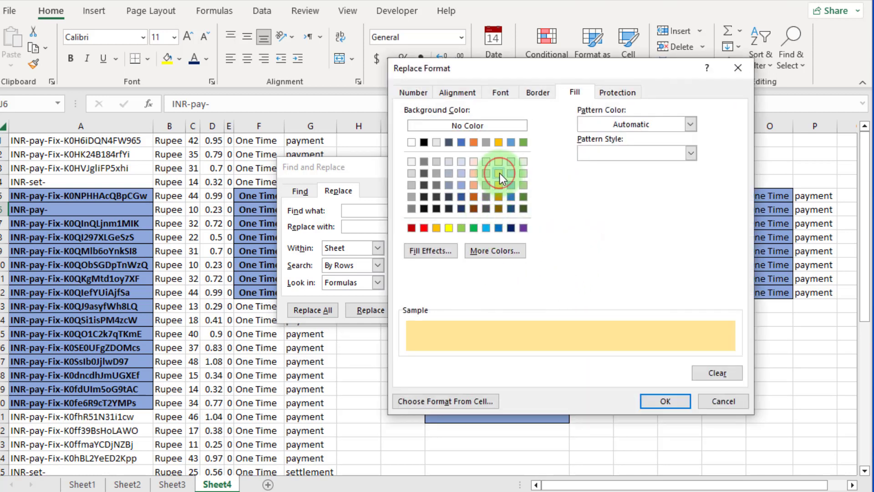
pyautogui.click(666, 401)
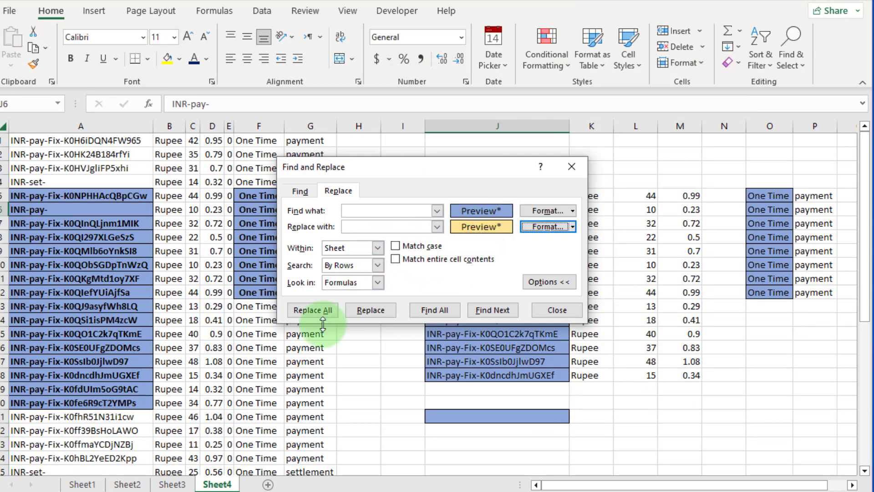
pyautogui.click(311, 310)
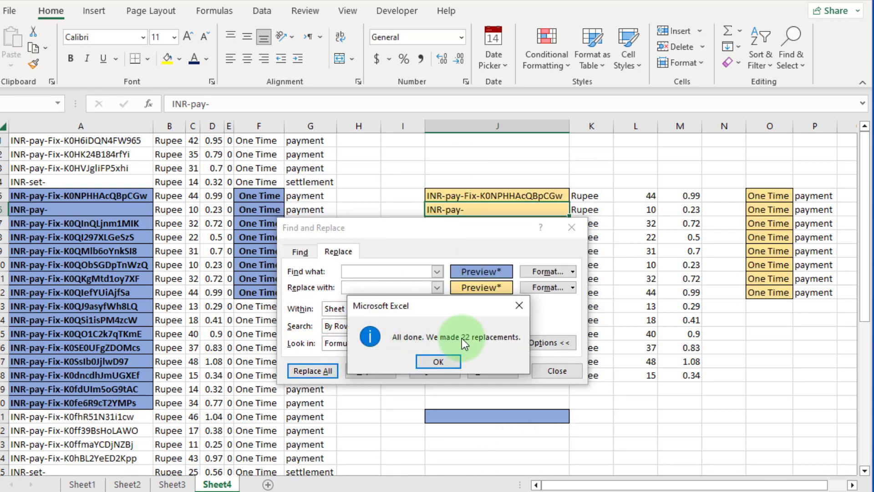
# Step: Dismiss the results, close Find and Replace, and check still-blue cells J21, F6 and A9
pyautogui.click(444, 363)
pyautogui.click(565, 374)
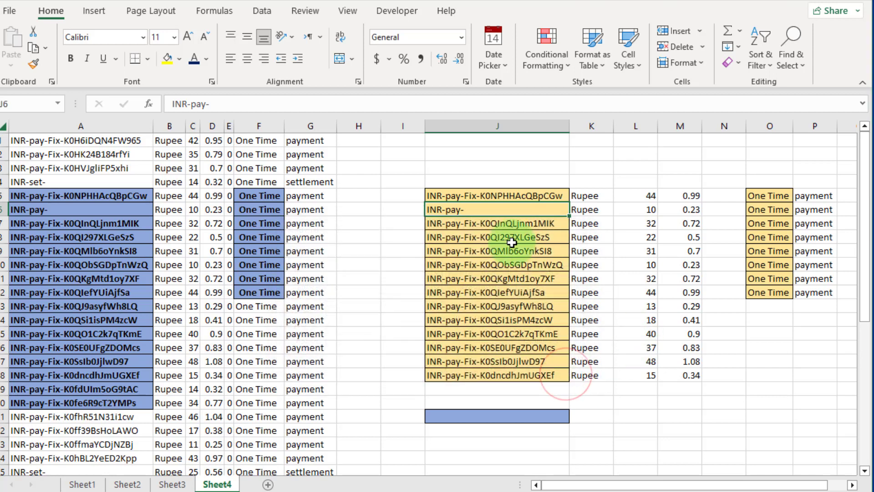
pyautogui.click(501, 417)
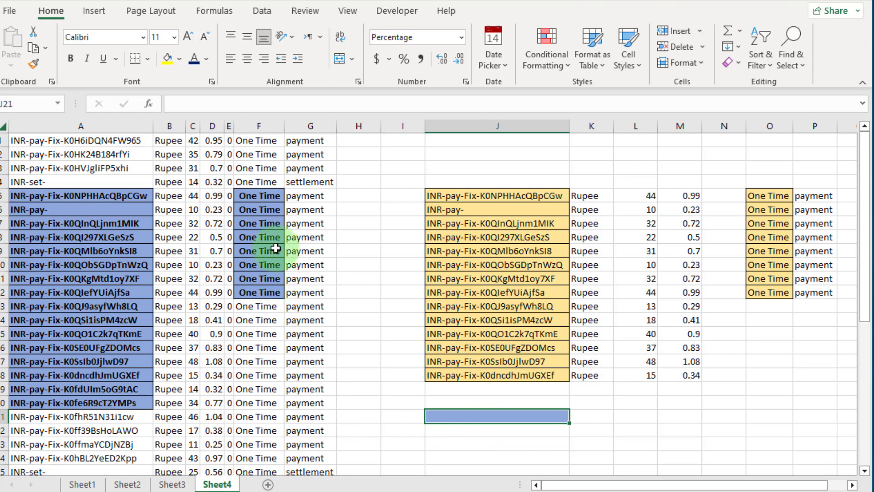
pyautogui.click(265, 213)
pyautogui.click(133, 251)
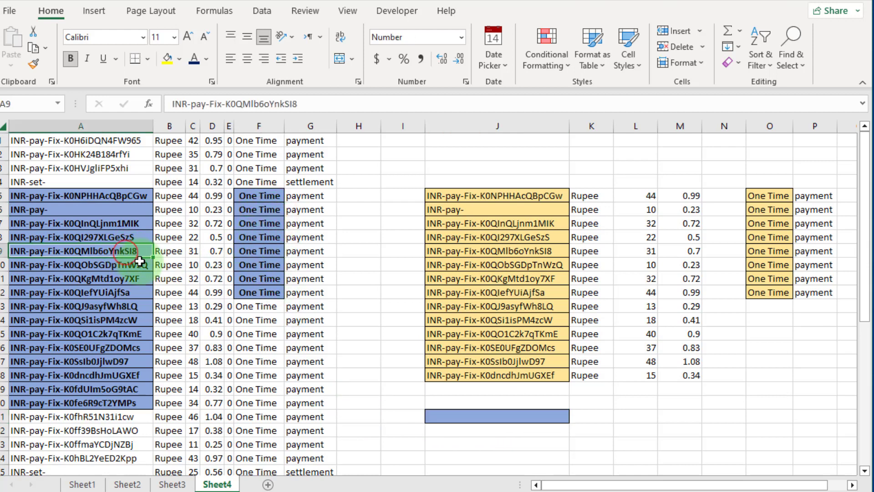
pyautogui.click(481, 417)
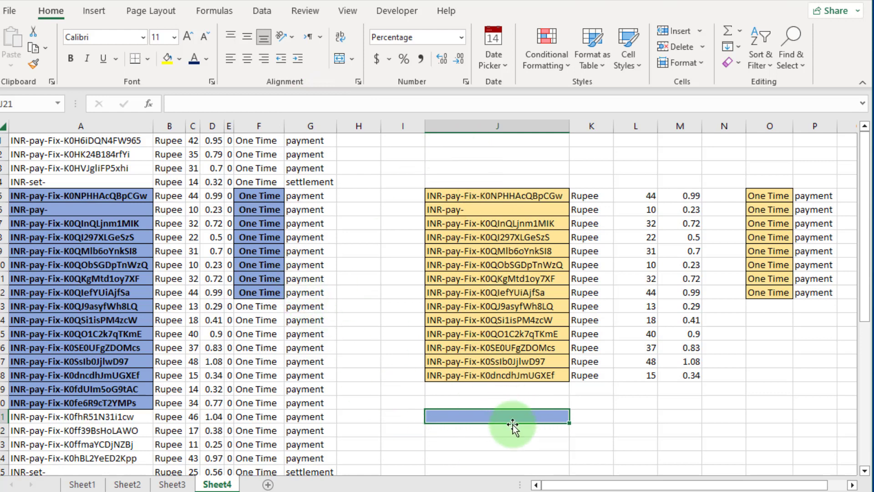
# Step: Inspect the recoloured light yellow cells J7, O9, J11, J8 and O5
pyautogui.click(501, 226)
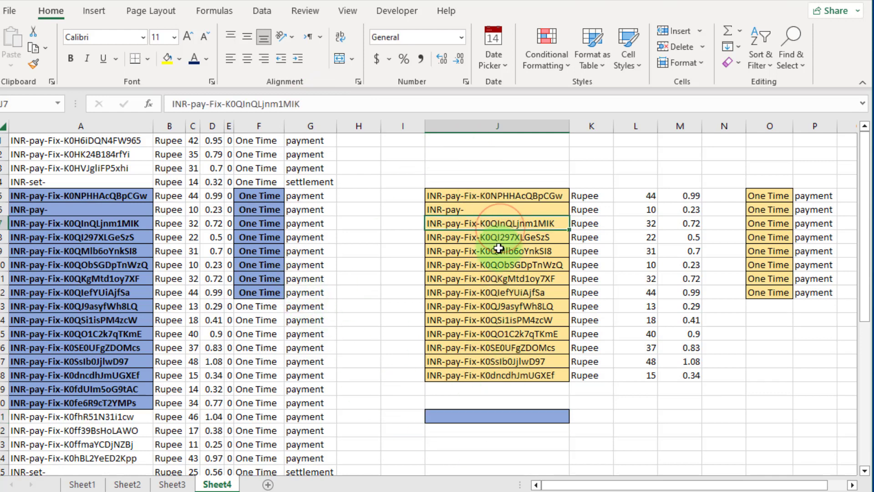
pyautogui.click(769, 251)
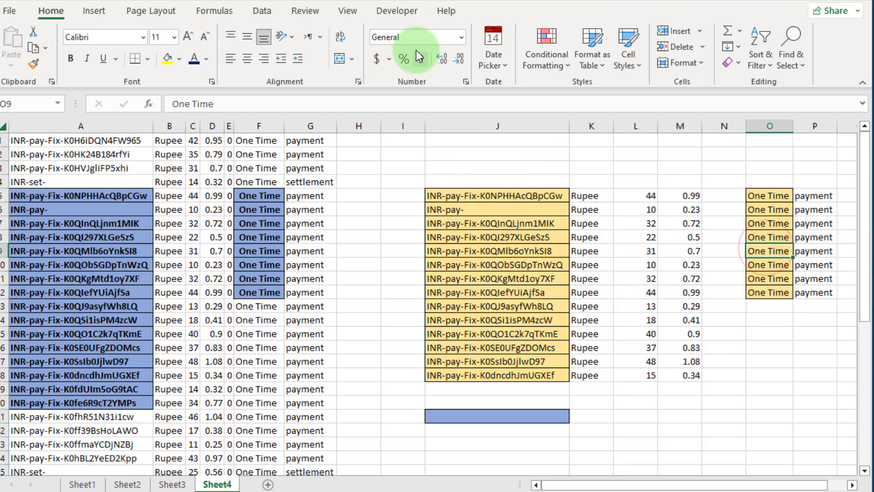
pyautogui.click(478, 278)
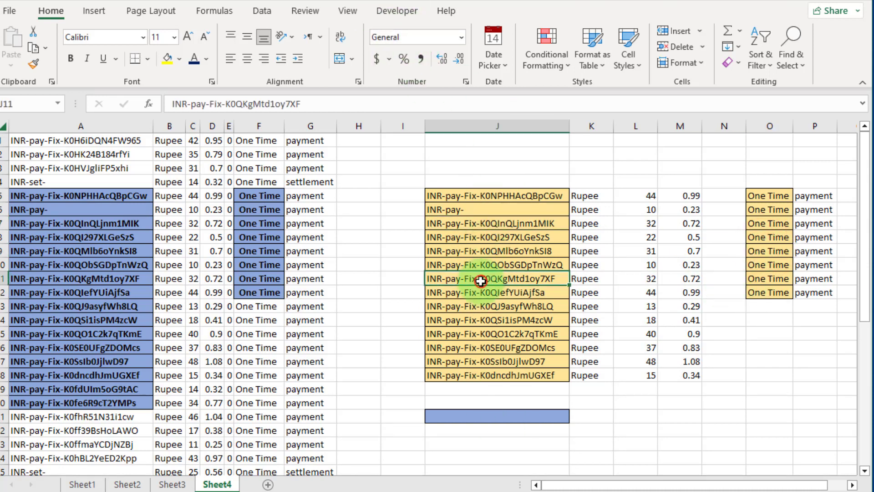
pyautogui.click(473, 237)
pyautogui.click(483, 222)
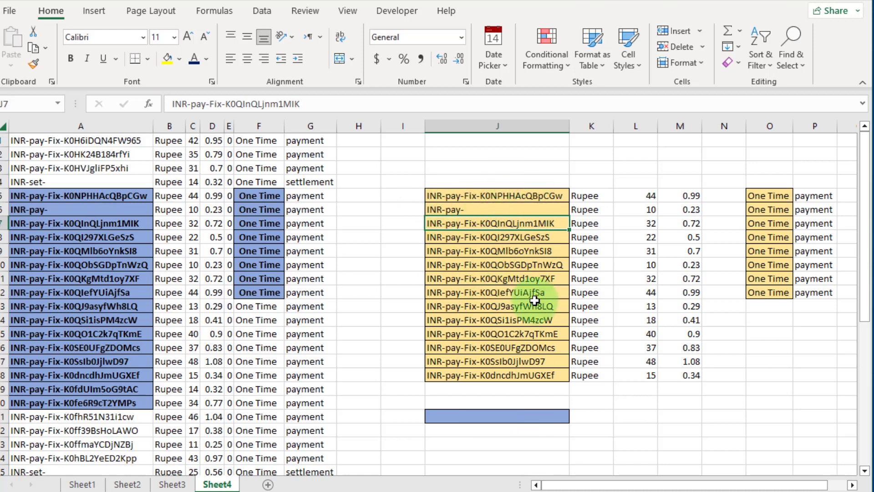
pyautogui.click(769, 197)
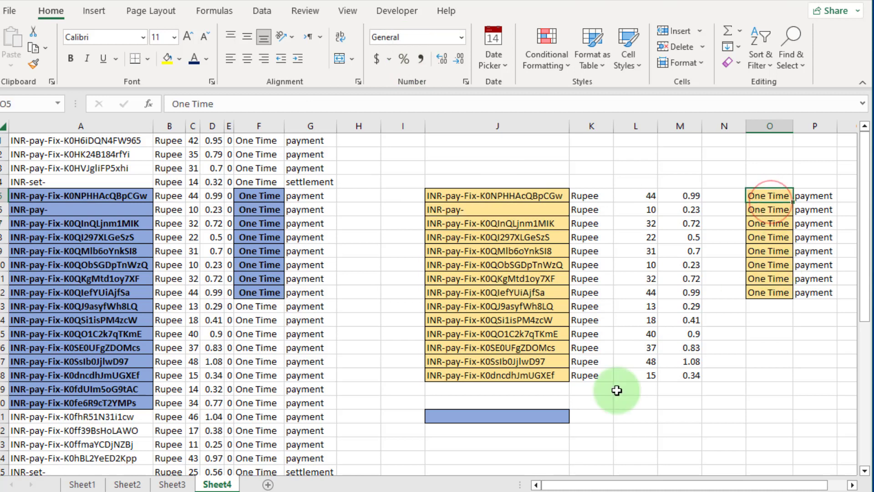
# Step: Compare blue cells J21, F7, A9 and A10 against the recoloured J11
pyautogui.click(534, 417)
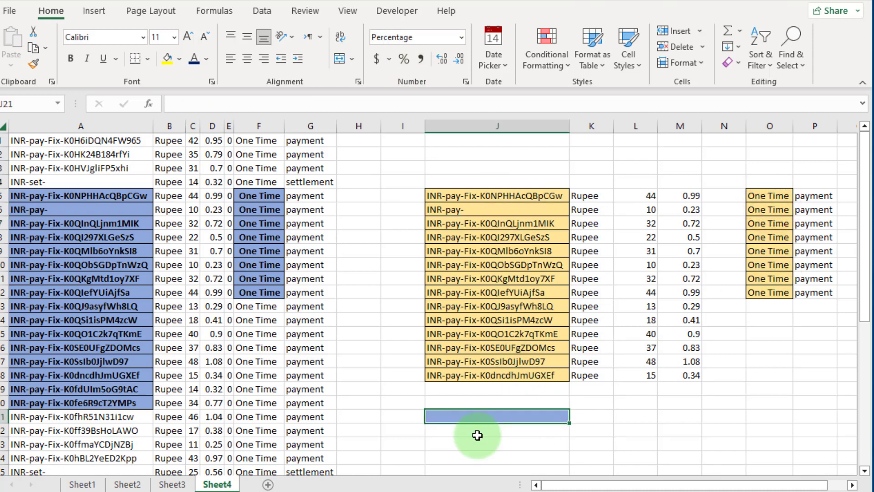
pyautogui.click(265, 222)
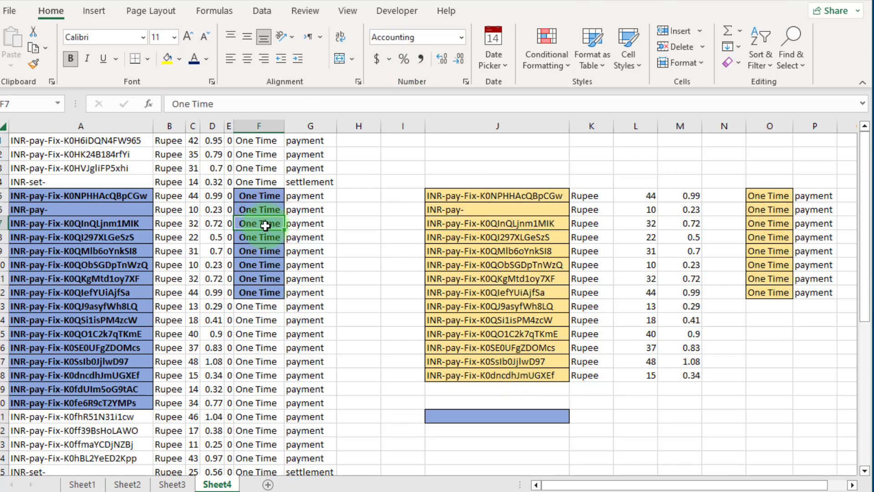
pyautogui.click(87, 250)
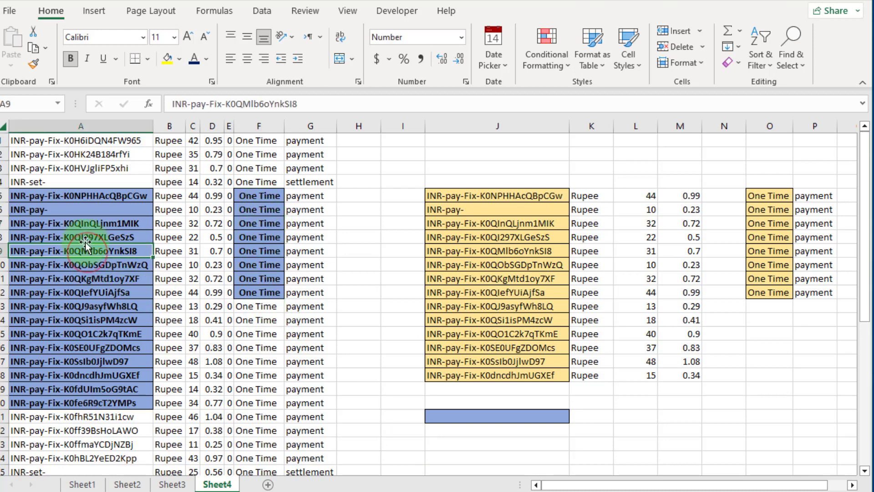
pyautogui.click(476, 278)
pyautogui.click(253, 222)
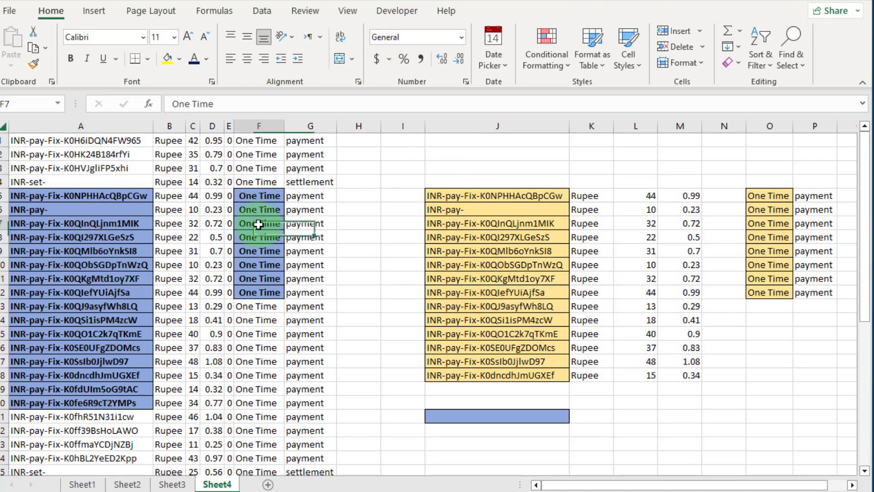
pyautogui.click(114, 264)
pyautogui.click(509, 417)
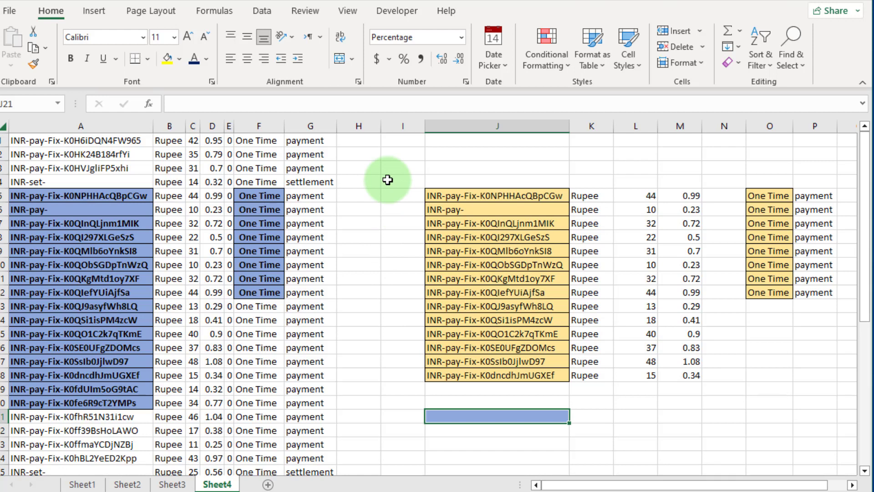
# Step: Select blue cell F5 and view its fill in the custom colour values
pyautogui.click(273, 195)
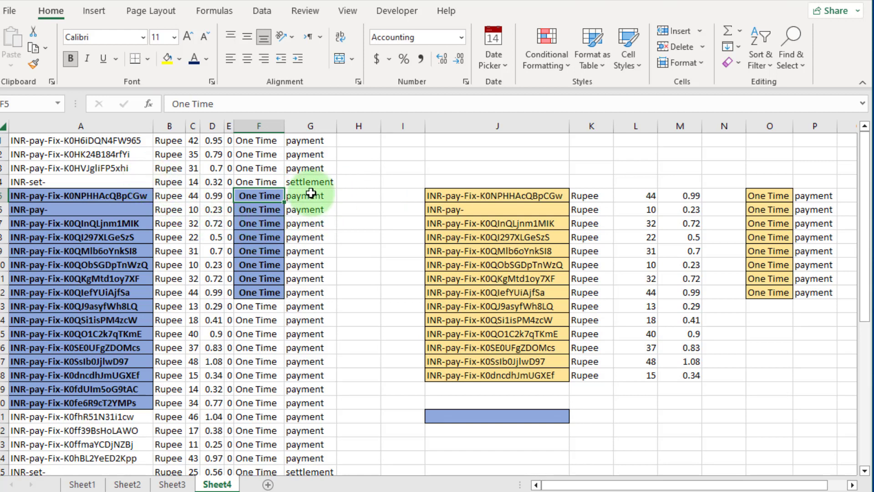
pyautogui.click(180, 59)
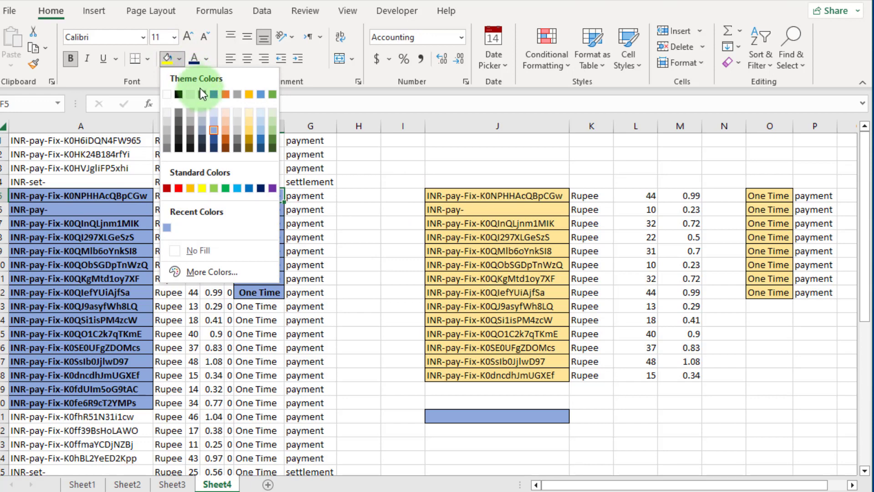
pyautogui.click(216, 272)
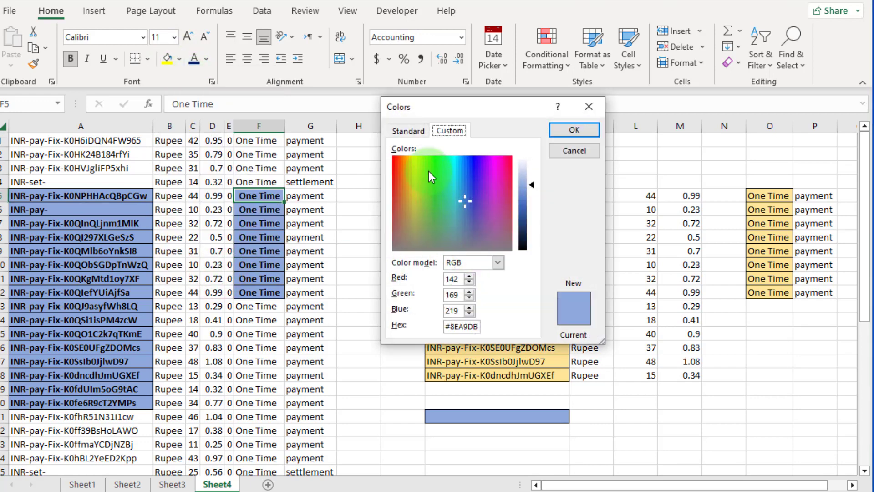
pyautogui.click(407, 128)
pyautogui.click(440, 130)
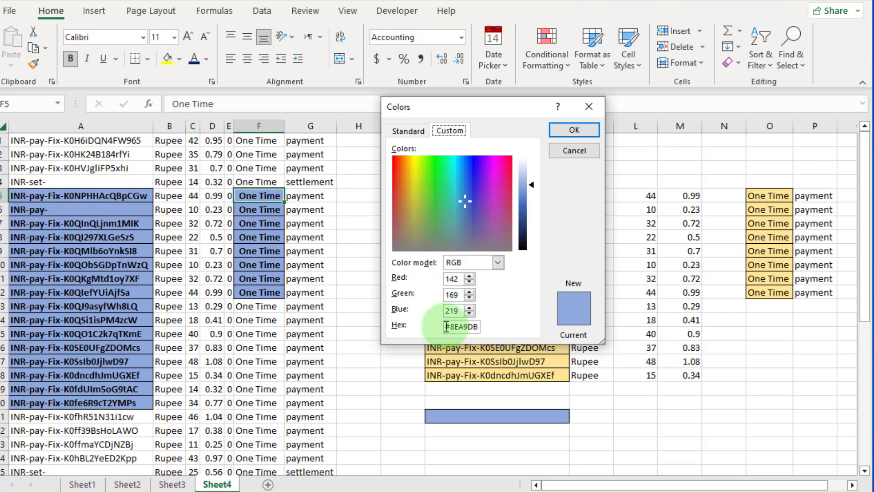
# Step: Copy the hex code #8EA9DB and cancel the Colors dialog
pyautogui.moveTo(447, 326); pyautogui.dragTo(484, 331)
pyautogui.hotkey('ctrl', 'c')
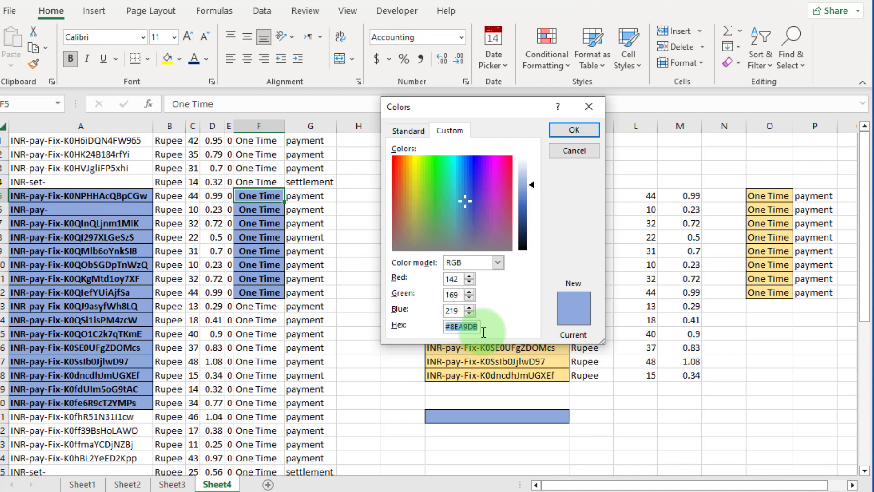
pyautogui.rightClick(475, 329)
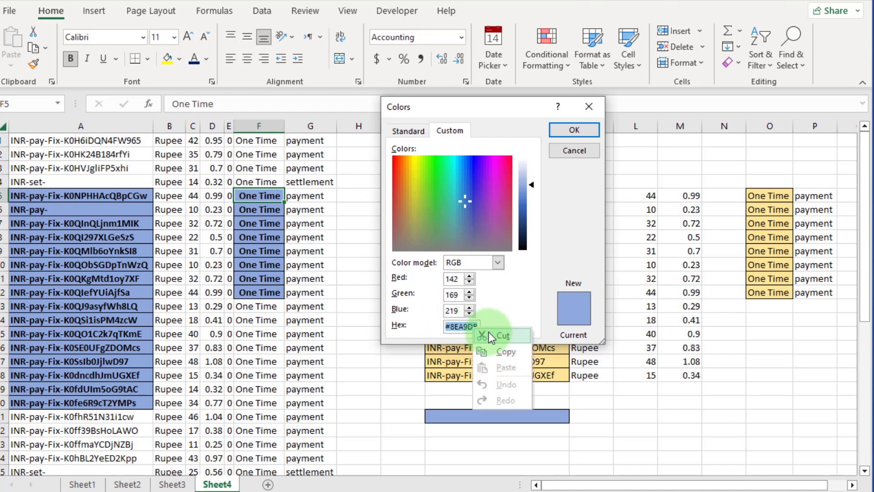
pyautogui.click(505, 350)
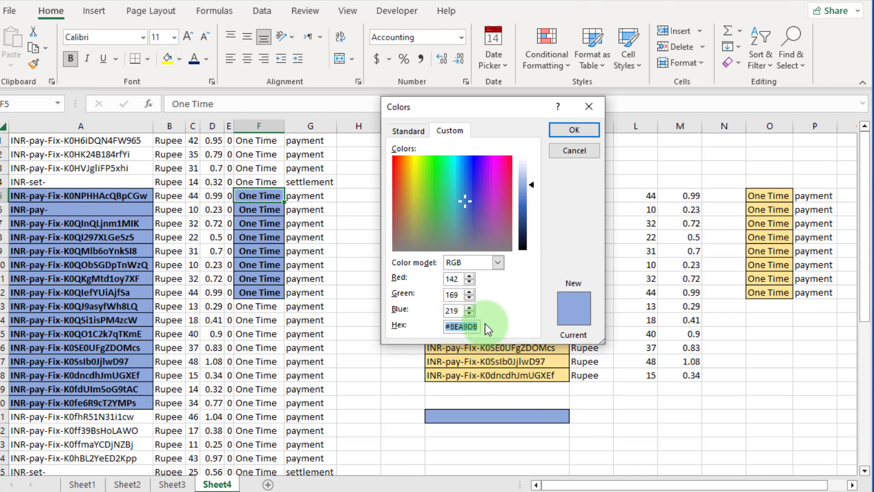
pyautogui.click(573, 130)
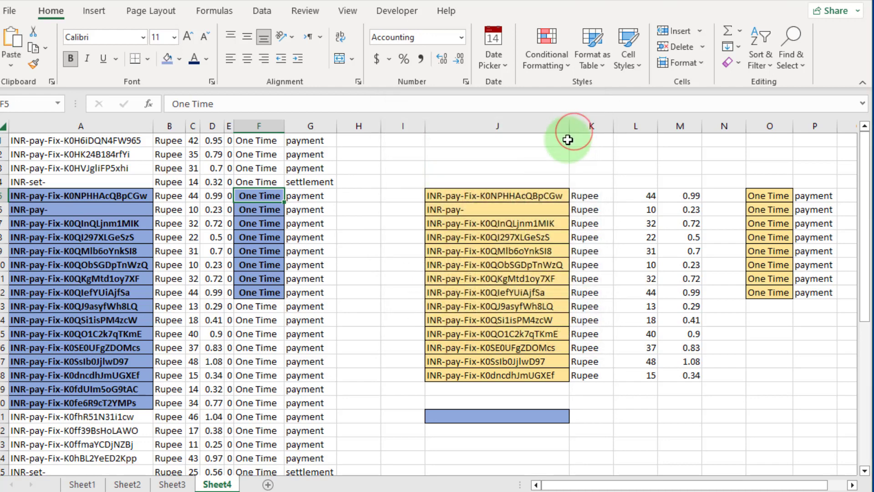
# Step: Open Replace and clear the previous find and replace formats
pyautogui.hotkey('ctrl', 'h')
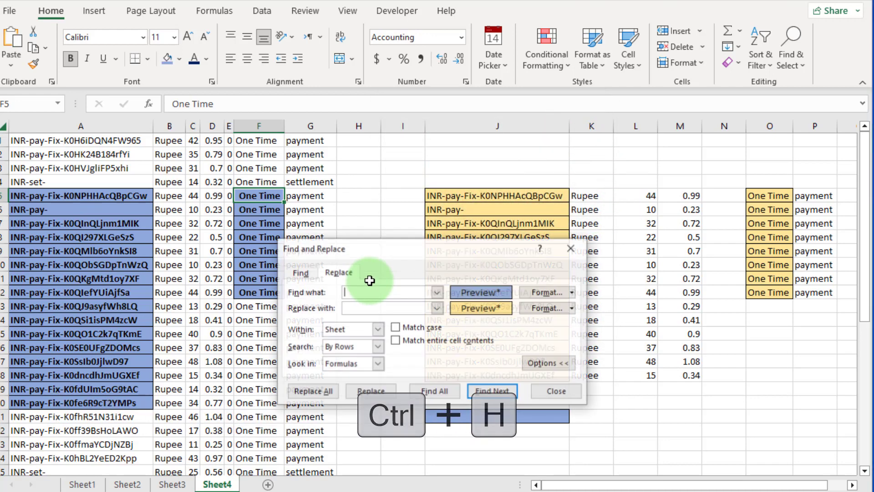
pyautogui.click(577, 249)
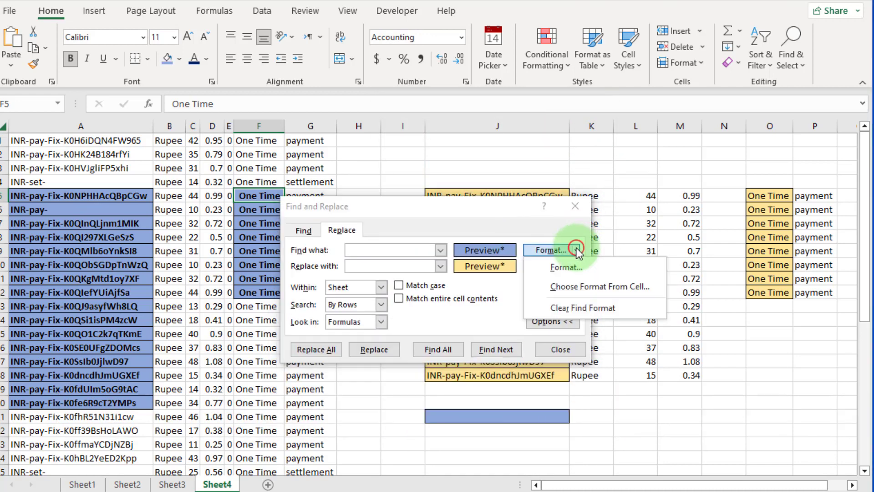
pyautogui.click(594, 309)
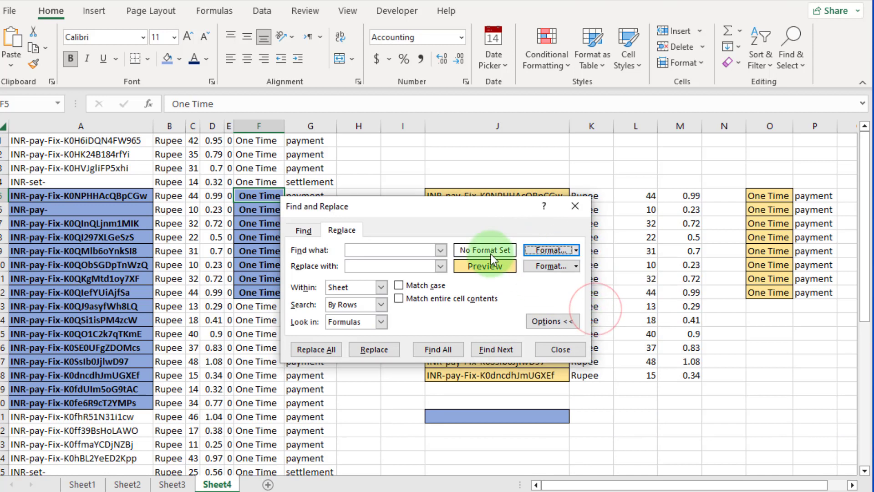
pyautogui.click(576, 267)
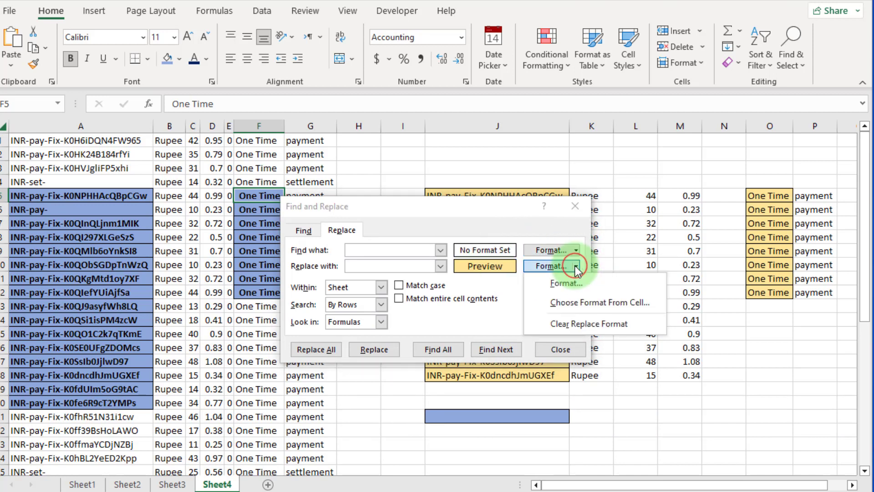
pyautogui.click(567, 324)
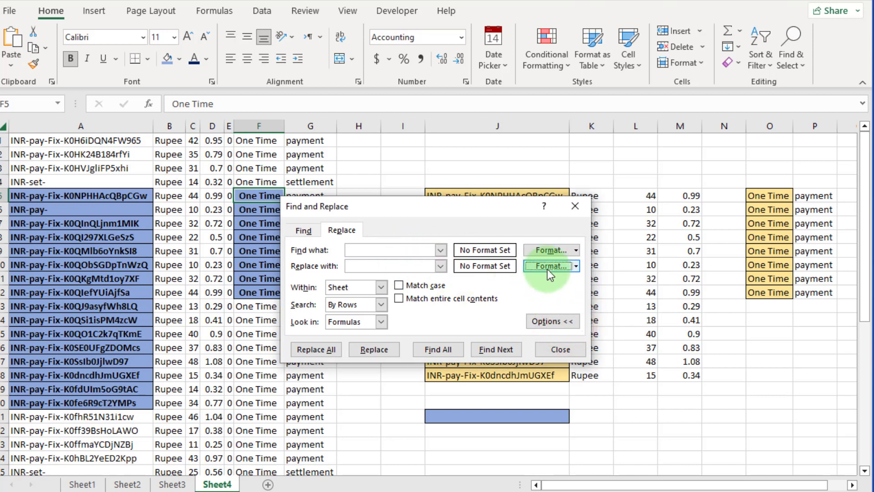
# Step: Set the find format to a fill of hex #8EA9DB
pyautogui.click(576, 250)
pyautogui.click(574, 268)
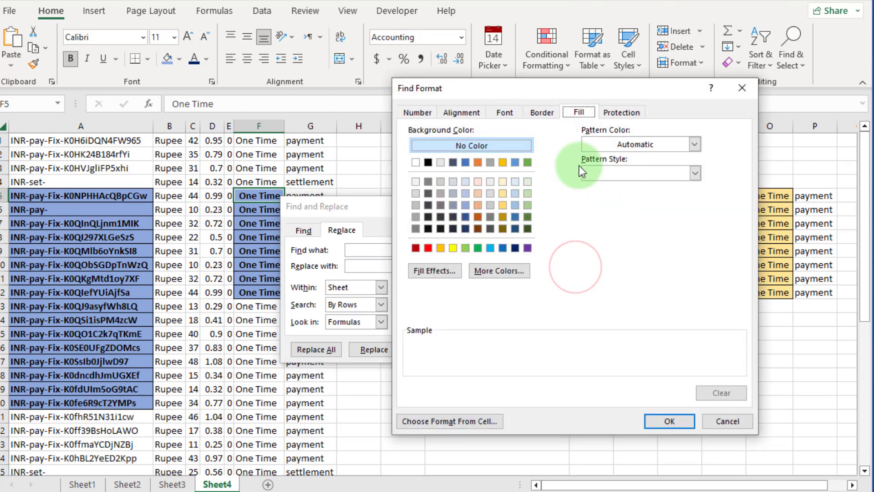
pyautogui.click(490, 275)
pyautogui.click(532, 167)
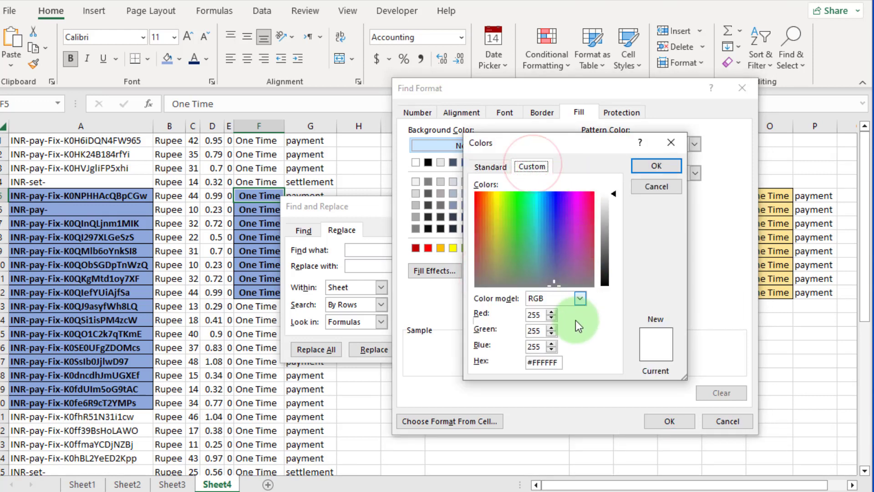
pyautogui.click(556, 362)
pyautogui.hotkey('ctrl', 'v')
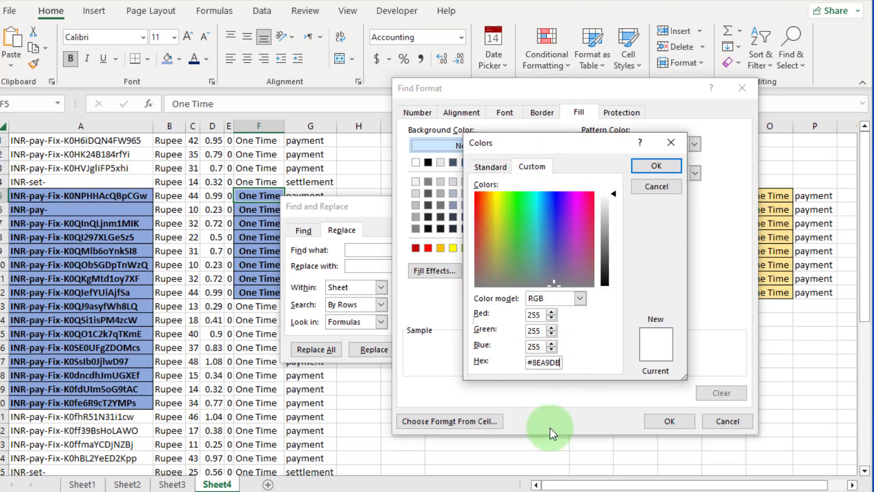
pyautogui.press('Return')
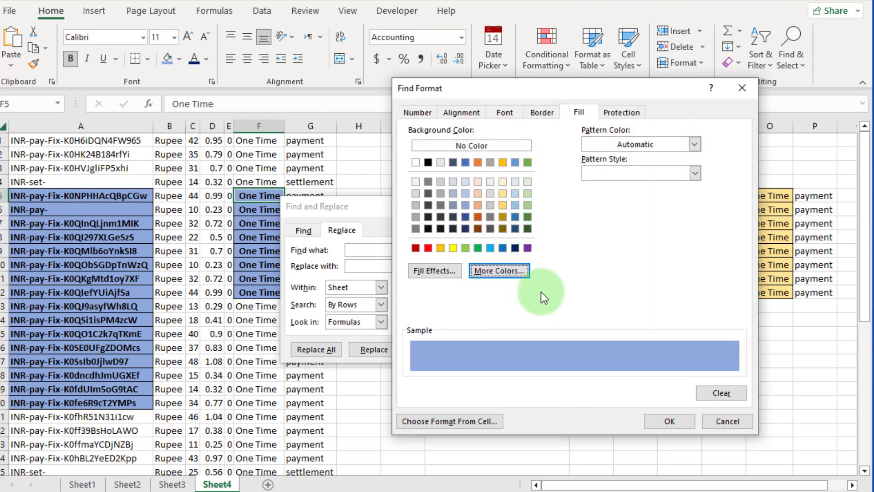
pyautogui.click(668, 418)
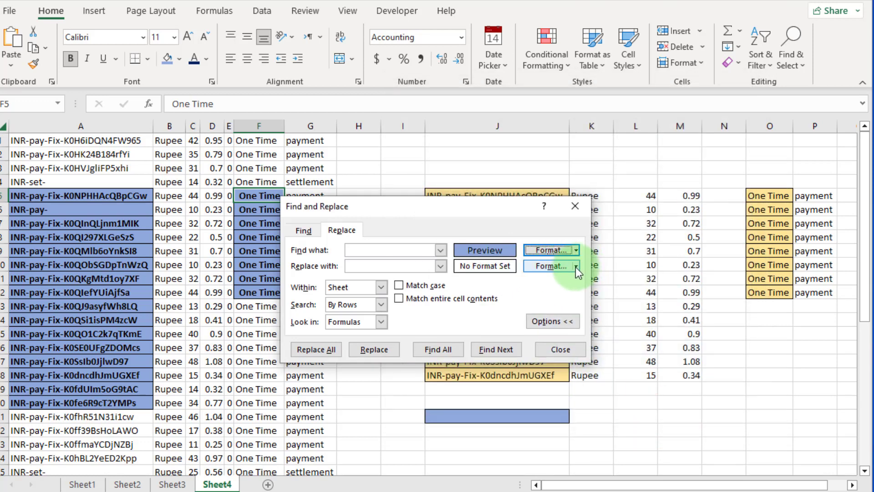
# Step: Search within the whole workbook and set a light gold replacement fill
pyautogui.click(382, 287)
pyautogui.click(358, 301)
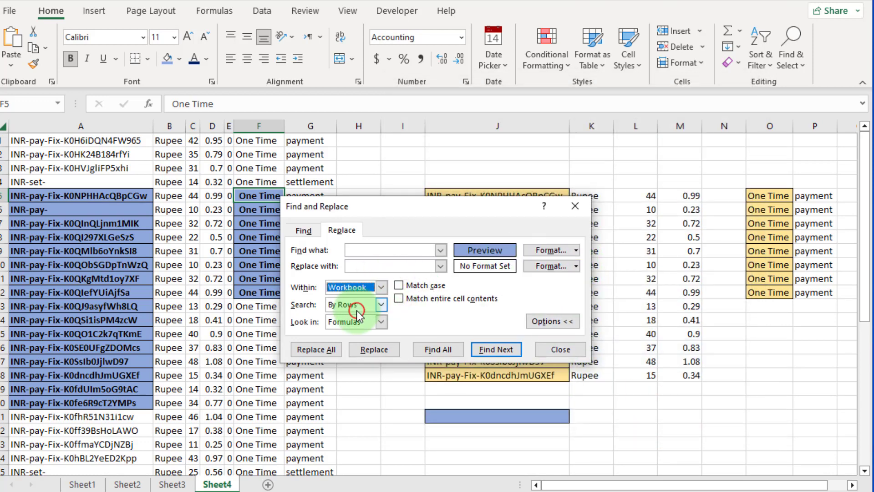
pyautogui.click(576, 266)
pyautogui.click(578, 283)
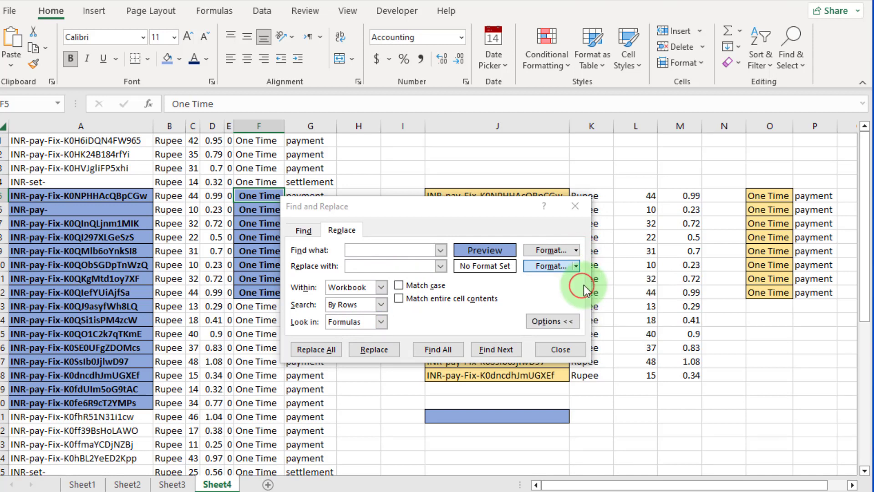
pyautogui.click(509, 212)
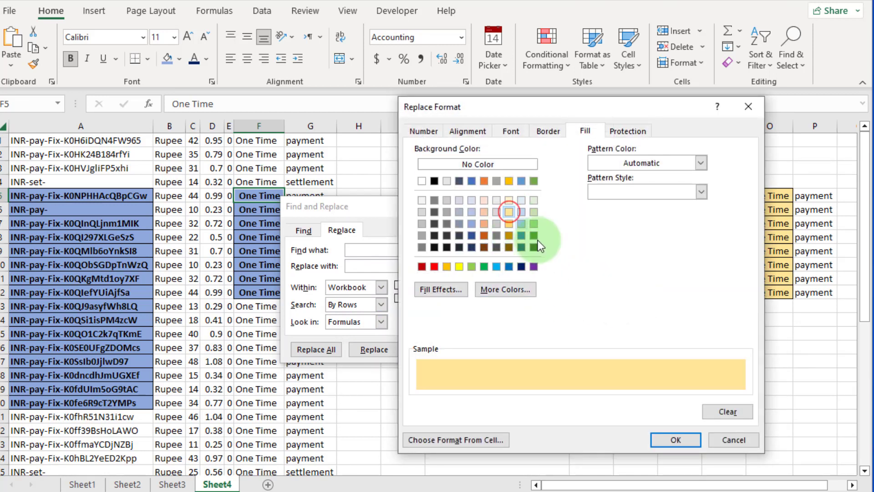
pyautogui.click(682, 441)
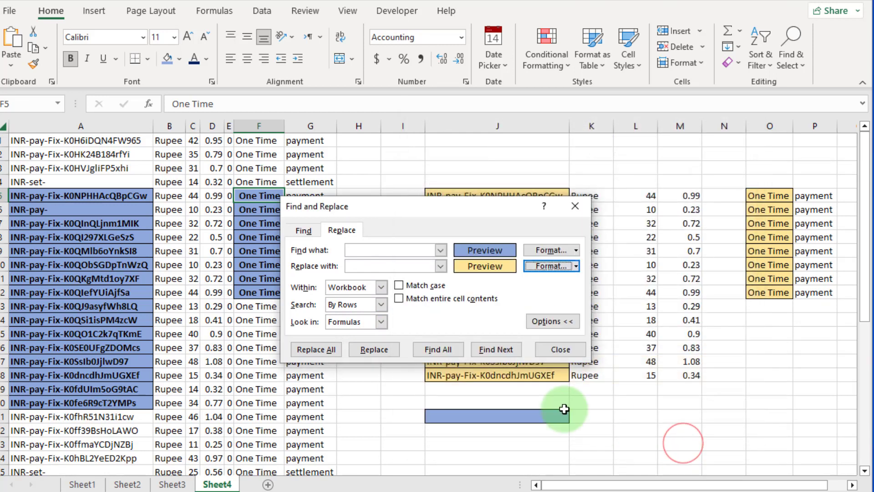
# Step: Replace All for 125 replacements, then close Find and Replace
pyautogui.click(323, 351)
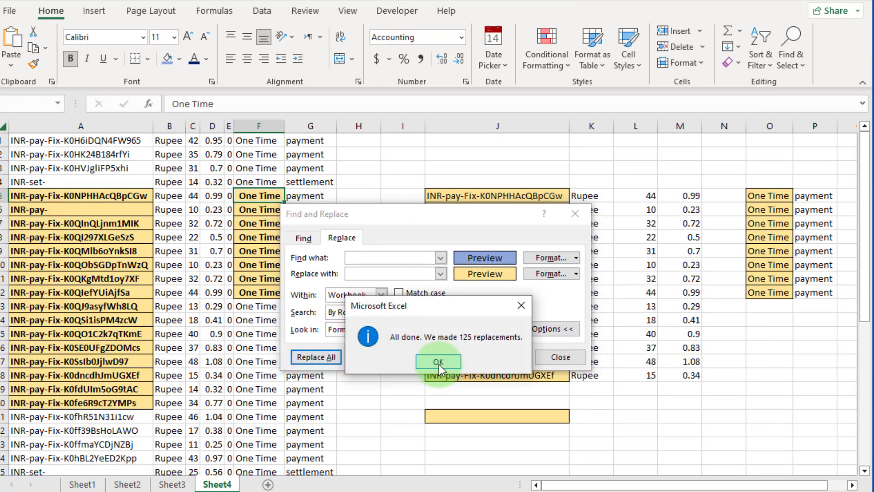
pyautogui.click(439, 362)
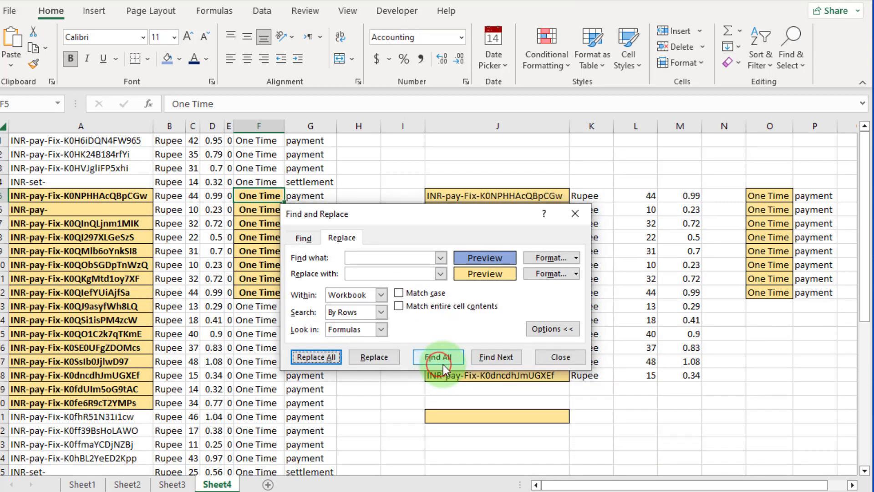
pyautogui.click(565, 361)
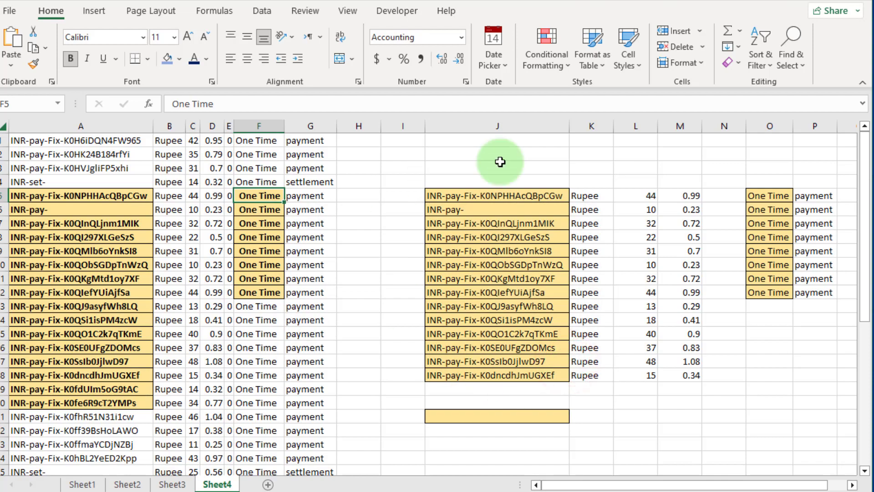
pyautogui.click(172, 485)
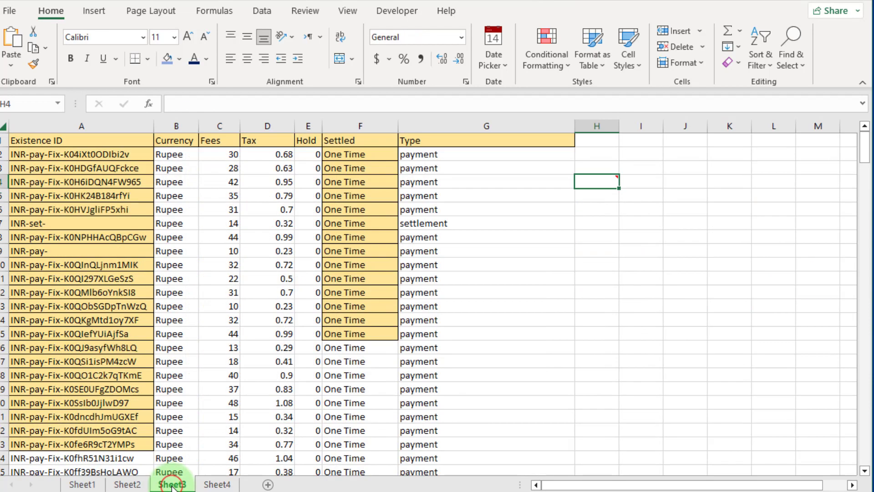
pyautogui.click(122, 484)
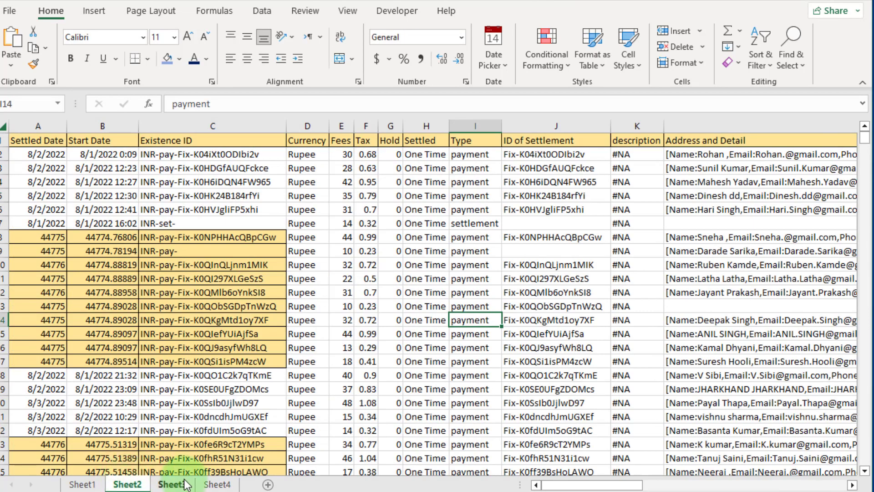
pyautogui.click(165, 486)
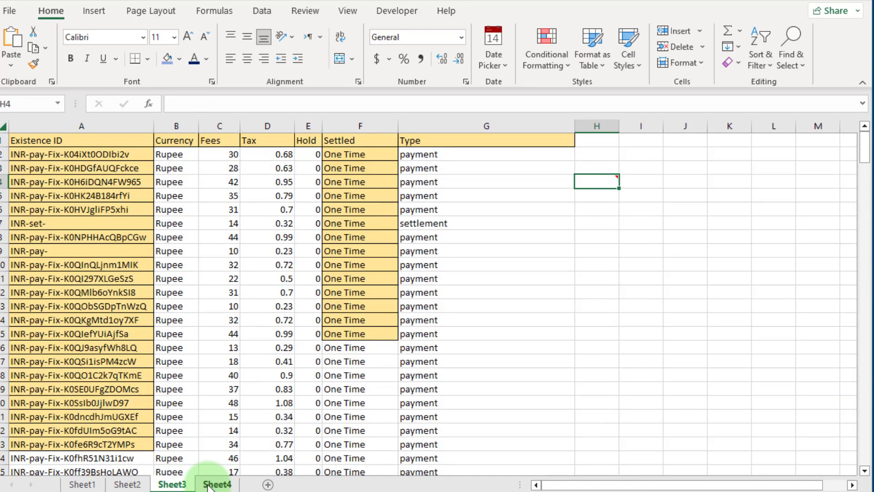
pyautogui.click(215, 486)
pyautogui.click(125, 485)
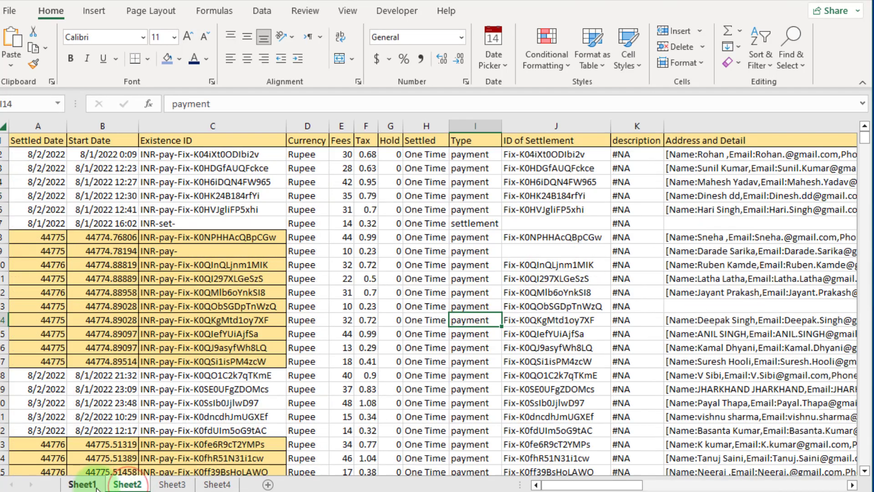
pyautogui.click(83, 484)
pyautogui.click(132, 485)
pyautogui.click(173, 485)
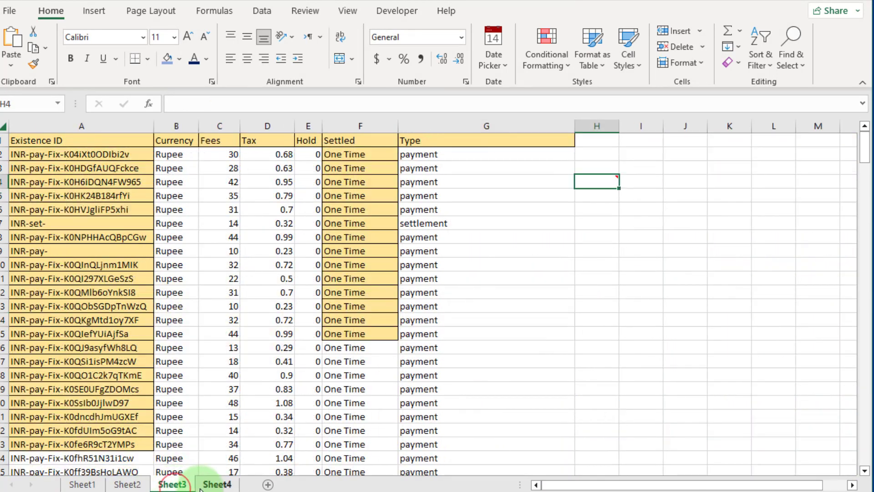
pyautogui.click(219, 485)
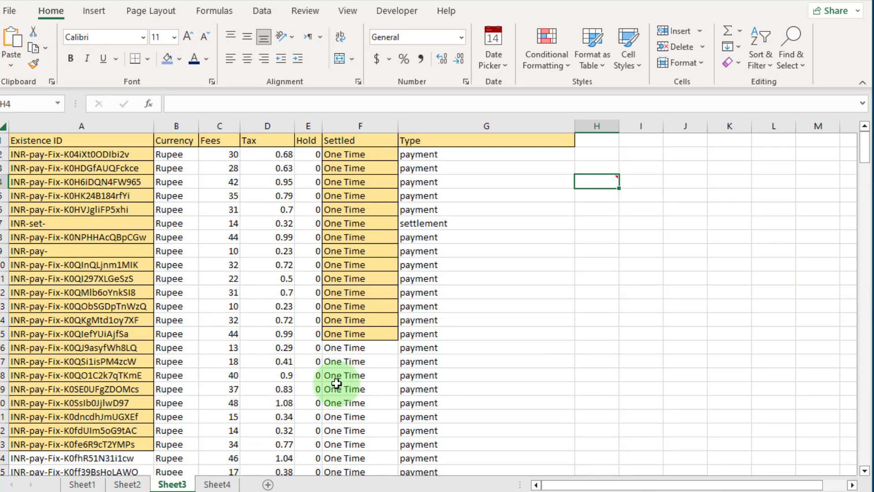
pyautogui.click(217, 484)
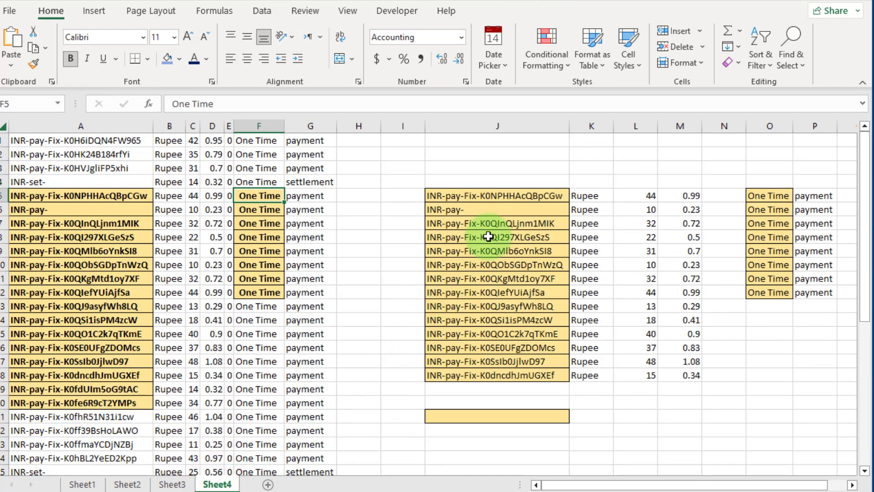